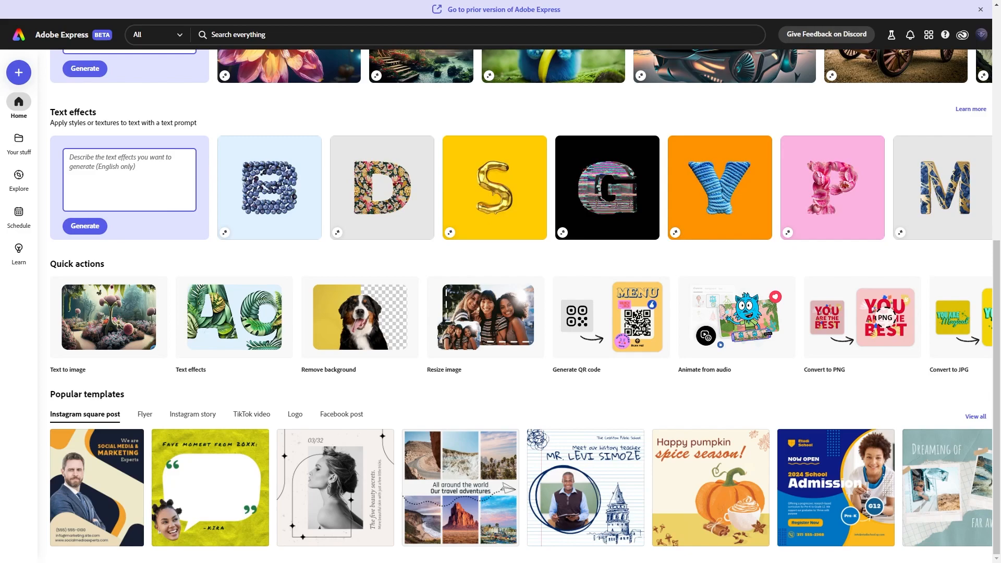
Browse the Social media, Generative, Marketing and Document categories of the home screen's creation menu.
left_click(385, 168)
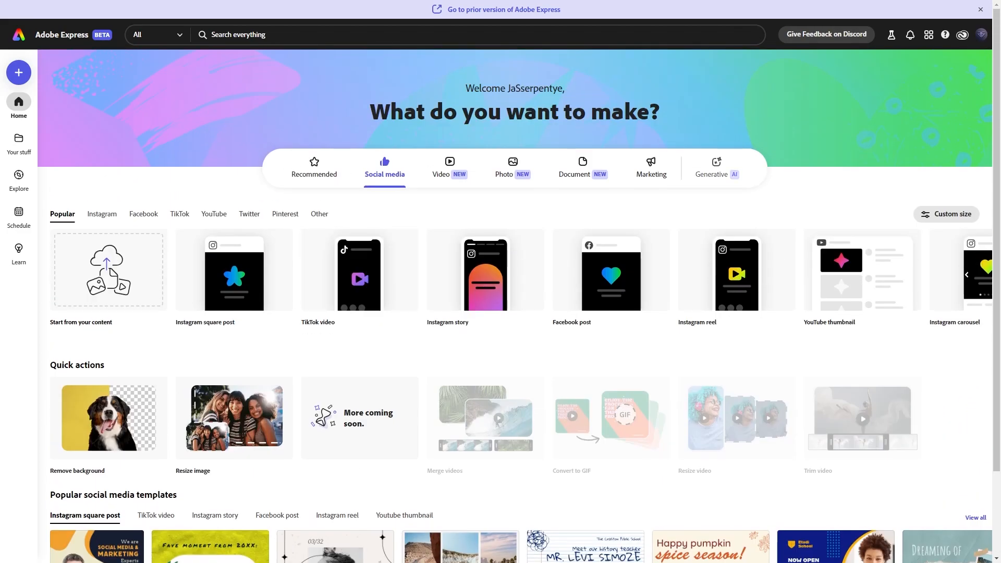
left_click(717, 169)
left_click(651, 168)
left_click(583, 168)
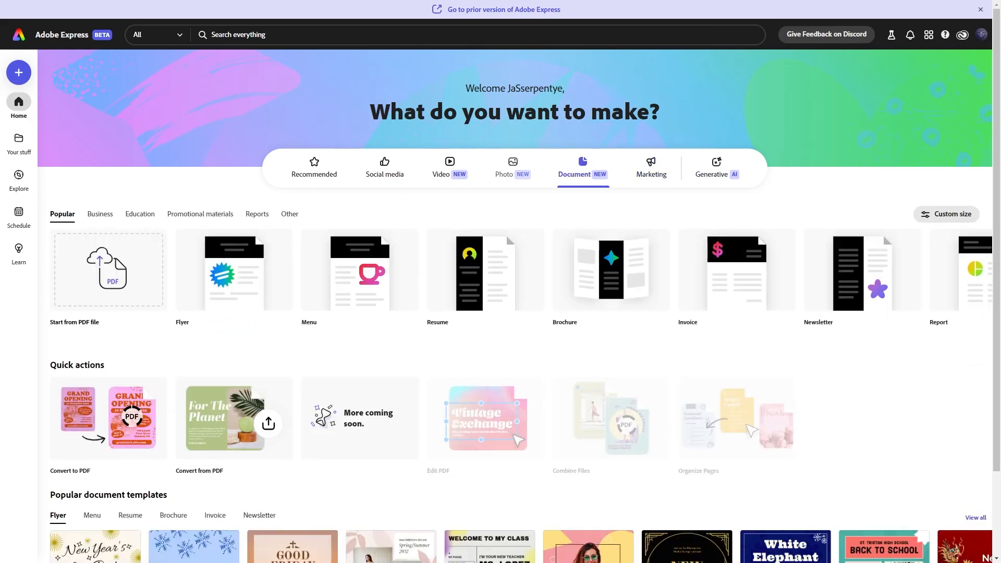
Browse the Files, Brands and Libraries pages of the Your stuff section.
left_click(19, 139)
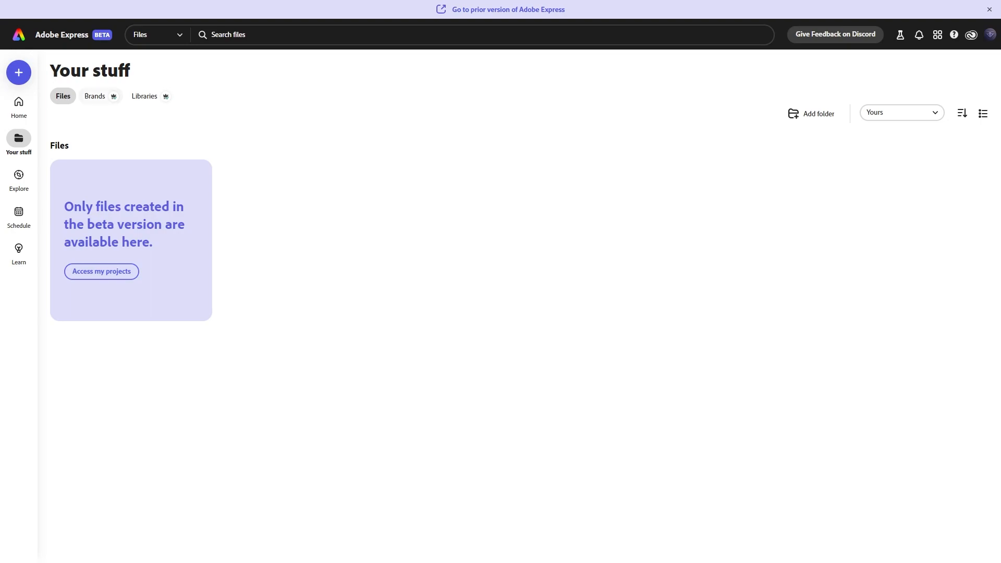
left_click(95, 96)
left_click(145, 96)
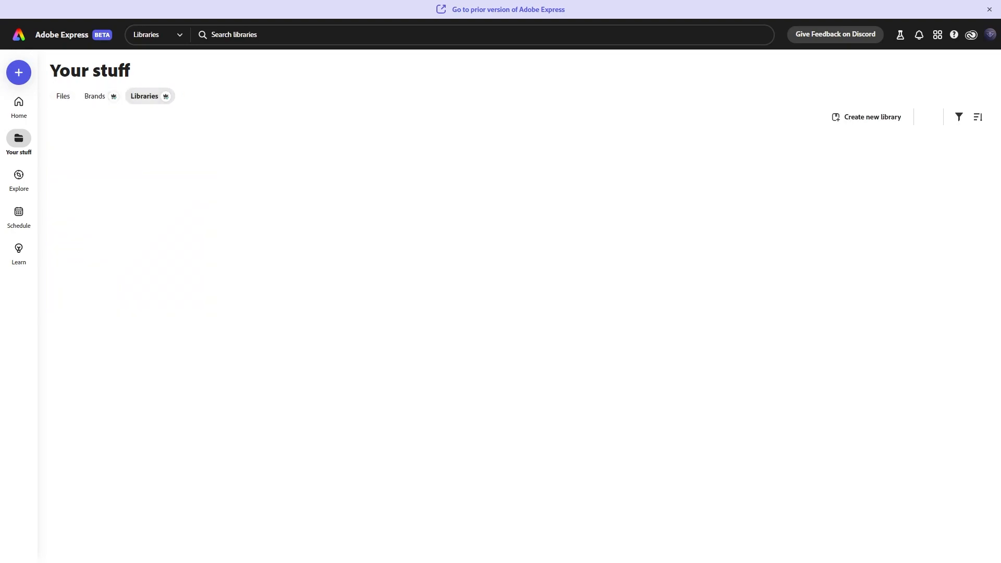
Browse the Explore section's Templates, Photos, Videos, Design assets and Backgrounds pages.
left_click(19, 177)
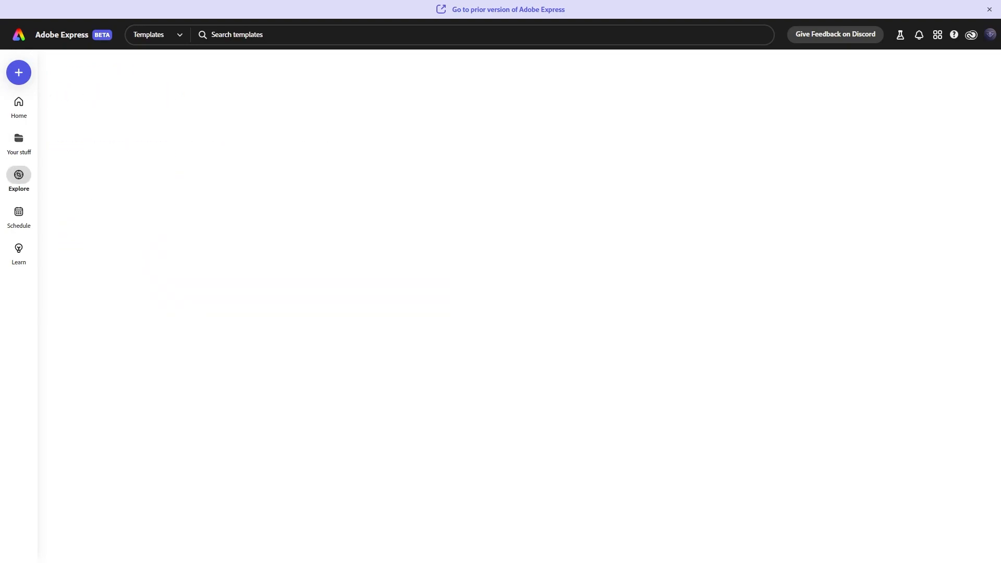
left_click(113, 96)
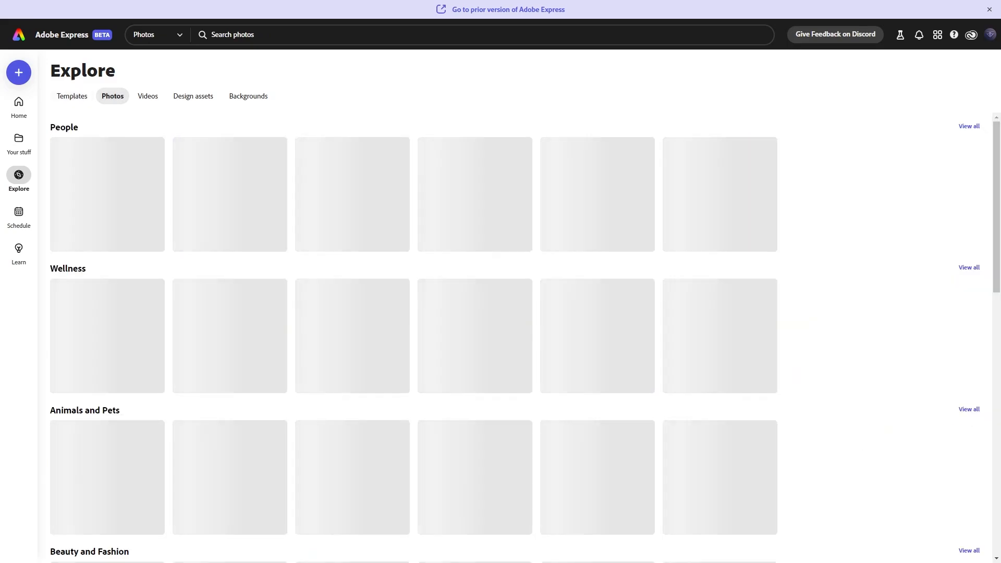
left_click(148, 96)
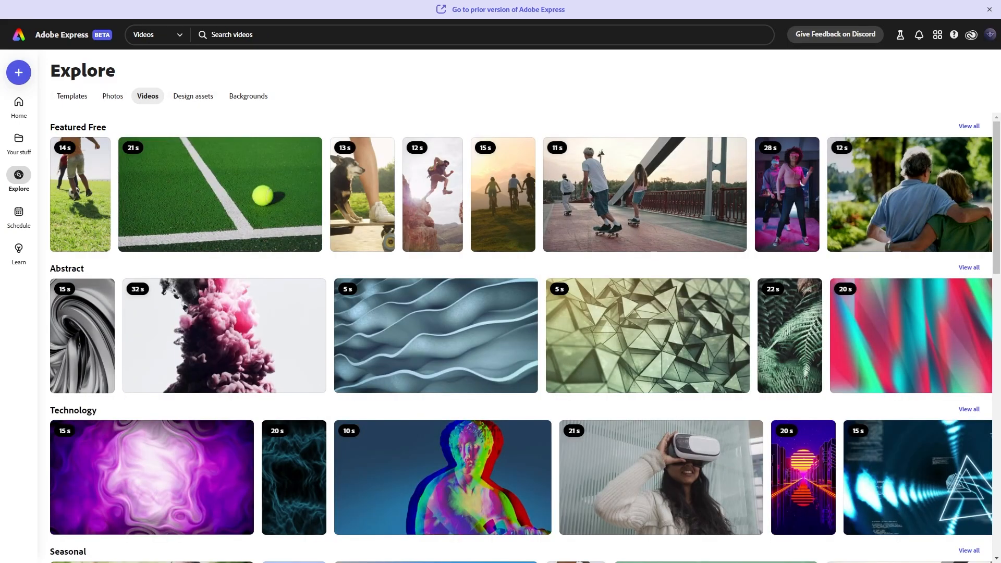
left_click(193, 96)
left_click(249, 96)
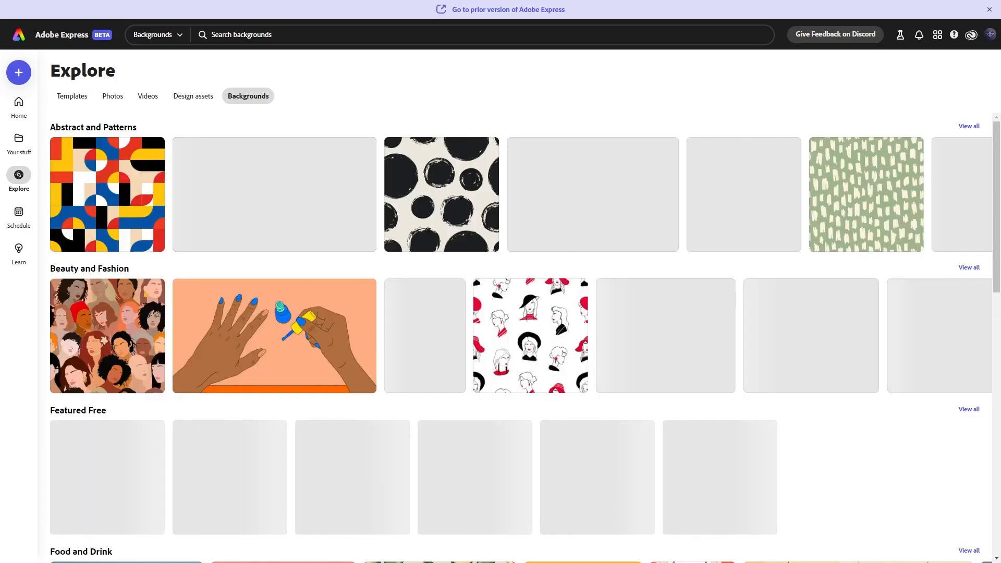
Open the Schedule calendar, move to the following week, and open then close the social post scheduling dialog.
left_click(19, 212)
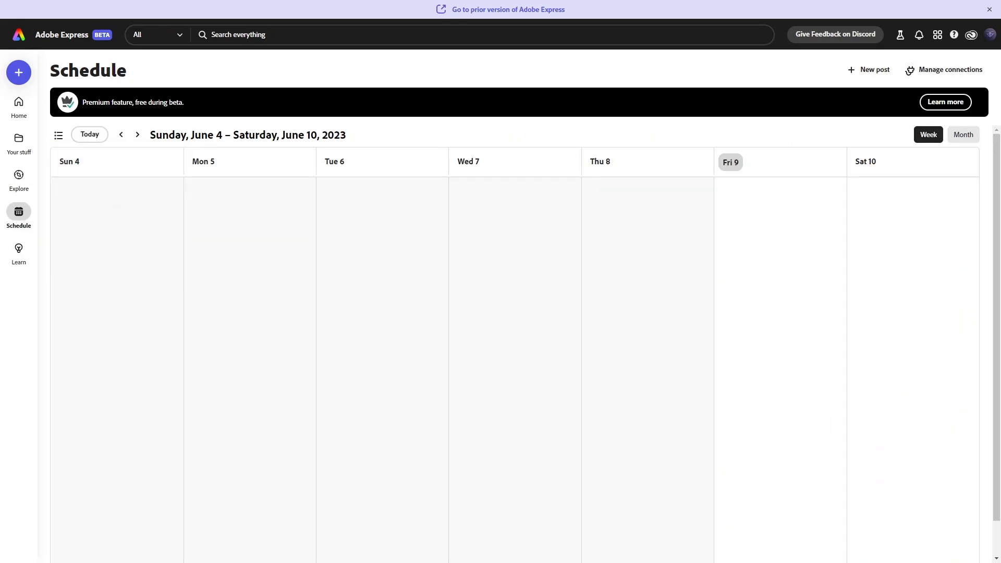
left_click(137, 134)
left_click(137, 134)
left_click(250, 208)
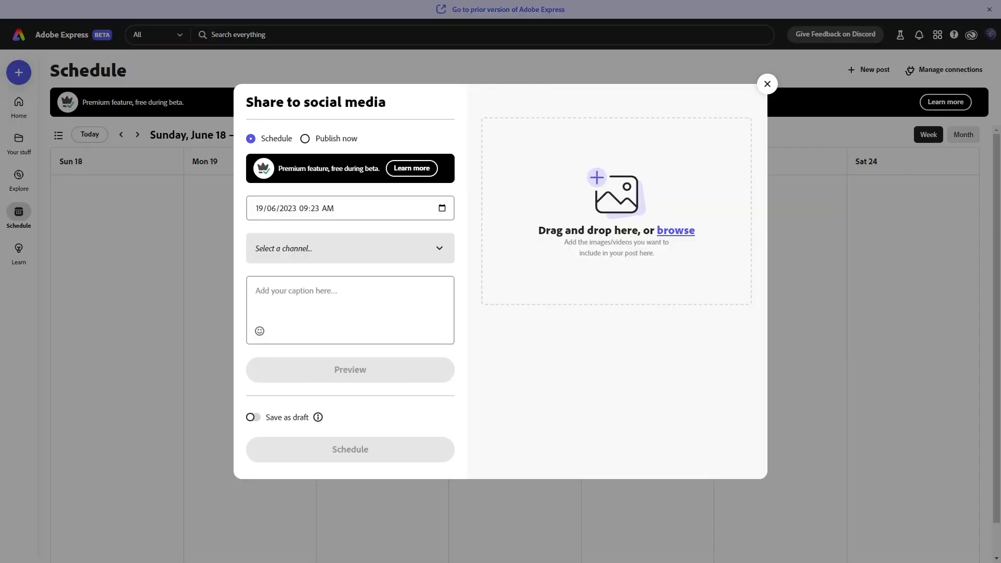
left_click(767, 83)
Close the Discover tutorials panel in the new blank design.
left_click(19, 254)
scroll(506, 313, "down", 2)
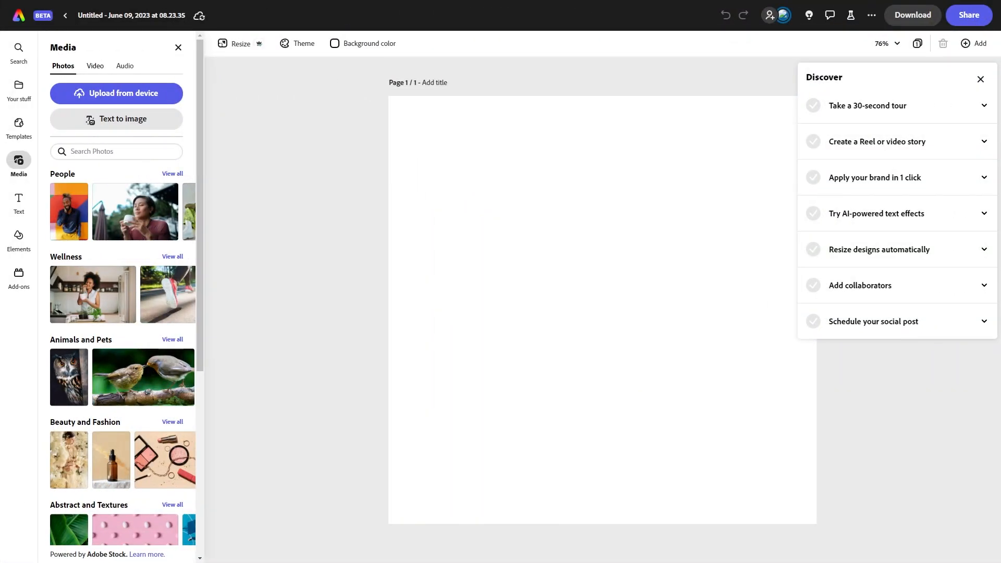
left_click(981, 79)
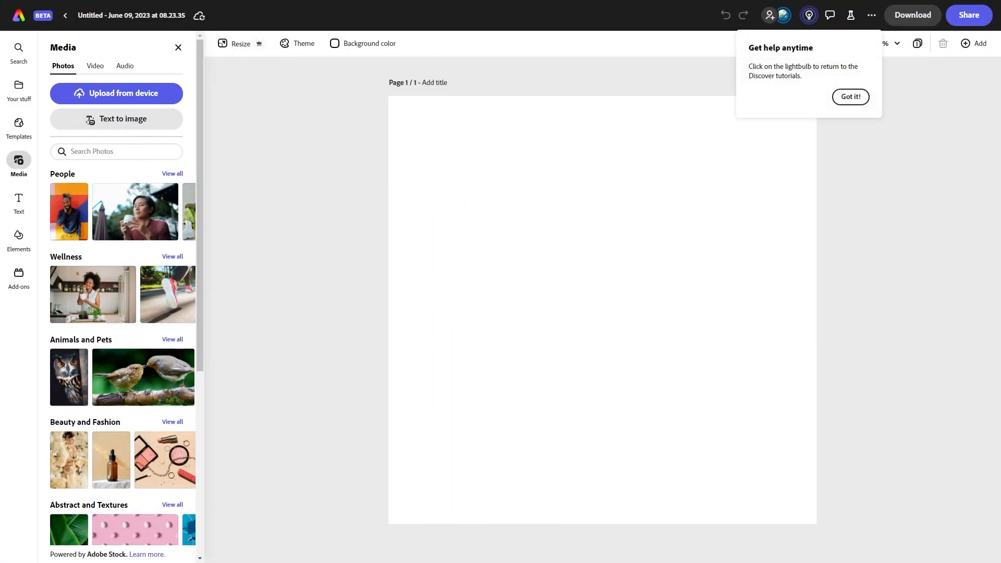
Browse the Media panel's Video and Audio tabs, the Resize options and the color themes list.
left_click(94, 66)
left_click(124, 66)
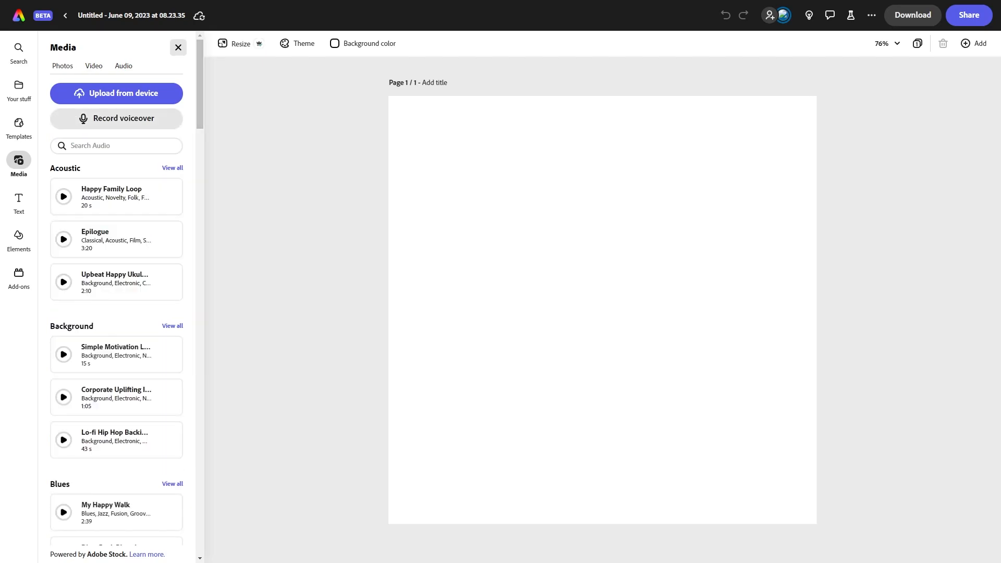
left_click(178, 48)
left_click(237, 44)
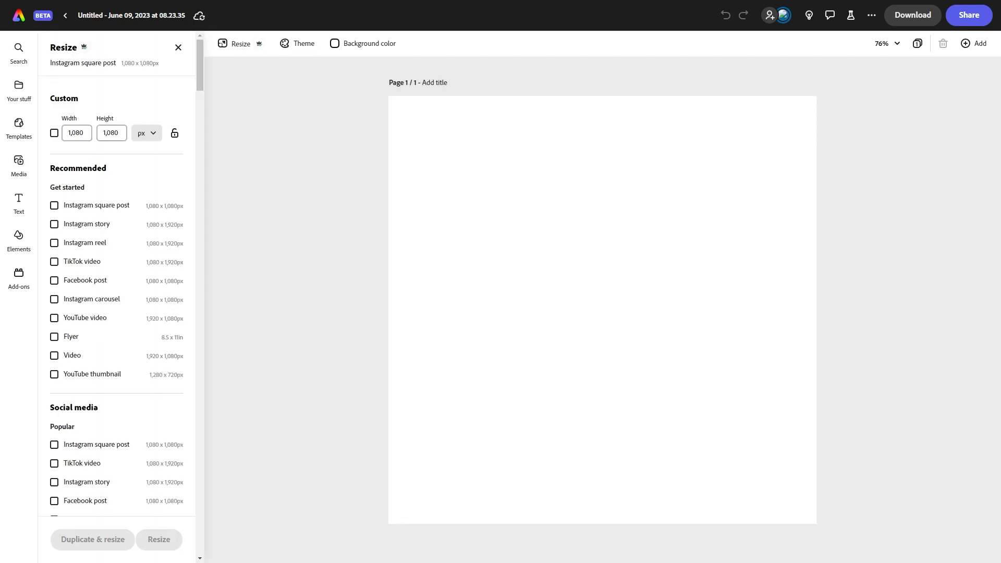
left_click(297, 43)
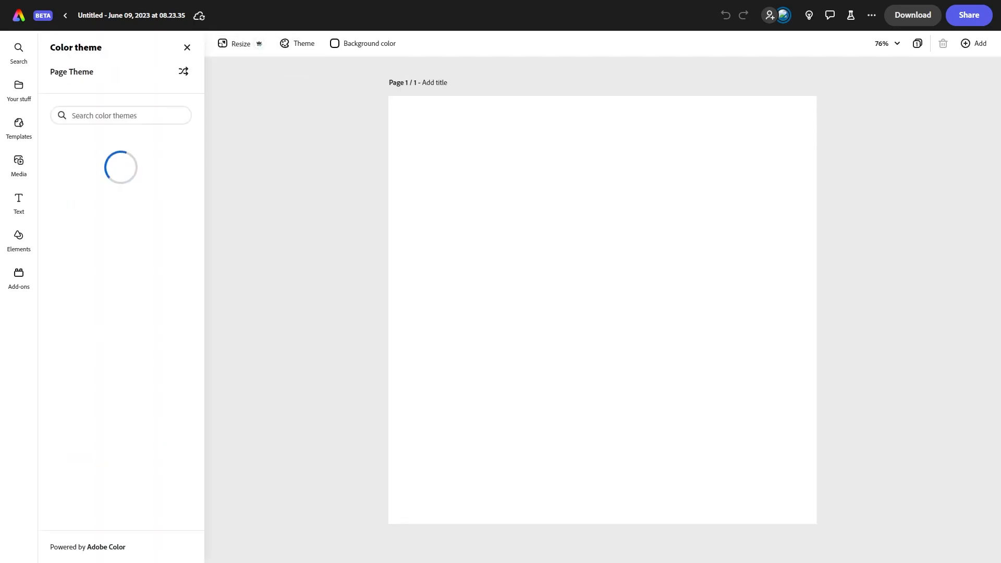
scroll(121, 248, "down", 4)
scroll(121, 313, "down", 6)
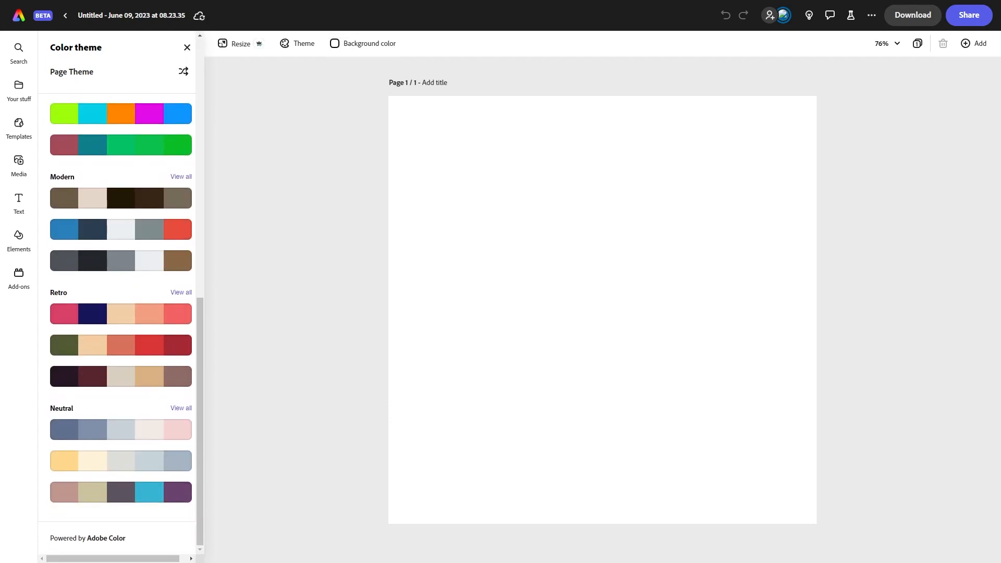
Set the page background color to black and copy its hex value #000000.
left_click(364, 43)
left_click(364, 337)
scroll(392, 313, "down", 5)
scroll(393, 313, "up", 5)
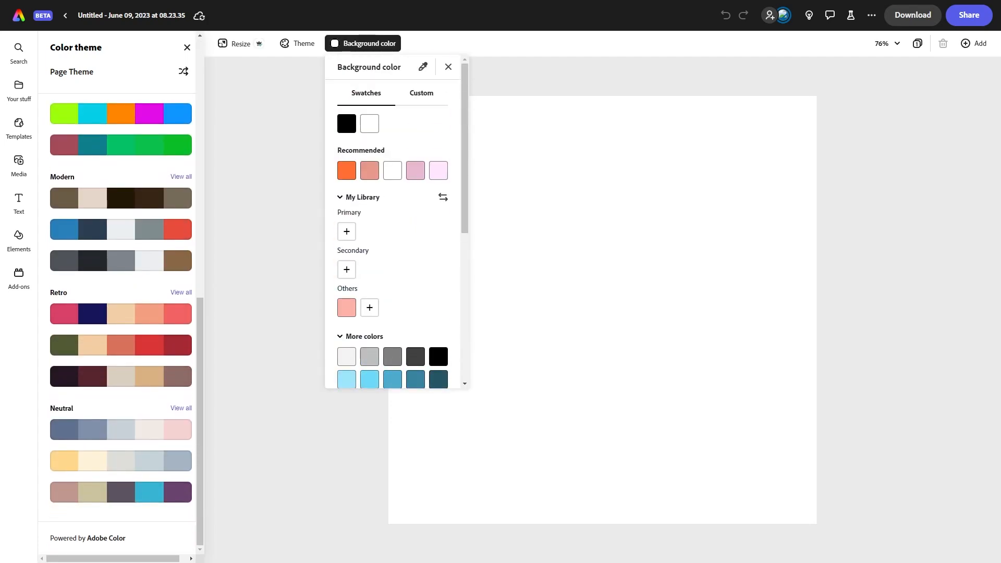
left_click(347, 123)
left_click(422, 93)
left_click(403, 231)
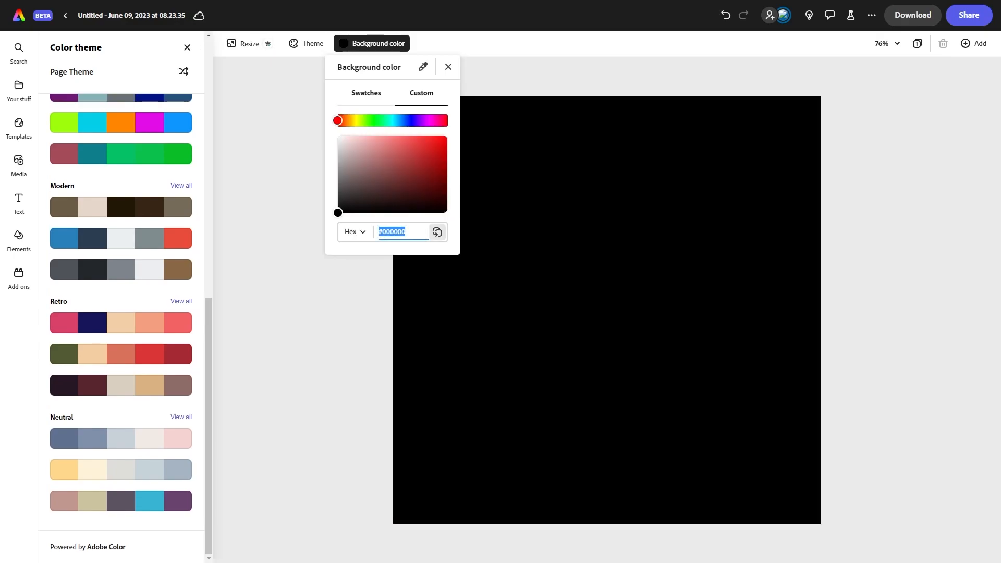
left_click(437, 232)
left_click(448, 67)
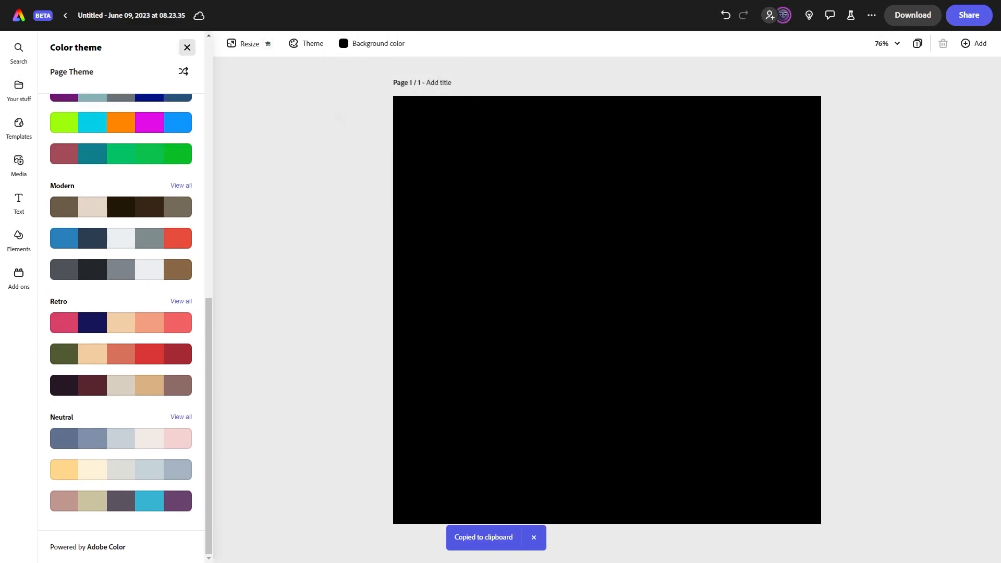
Turn the page into a video with a timeline and add a second blank page.
left_click(974, 43)
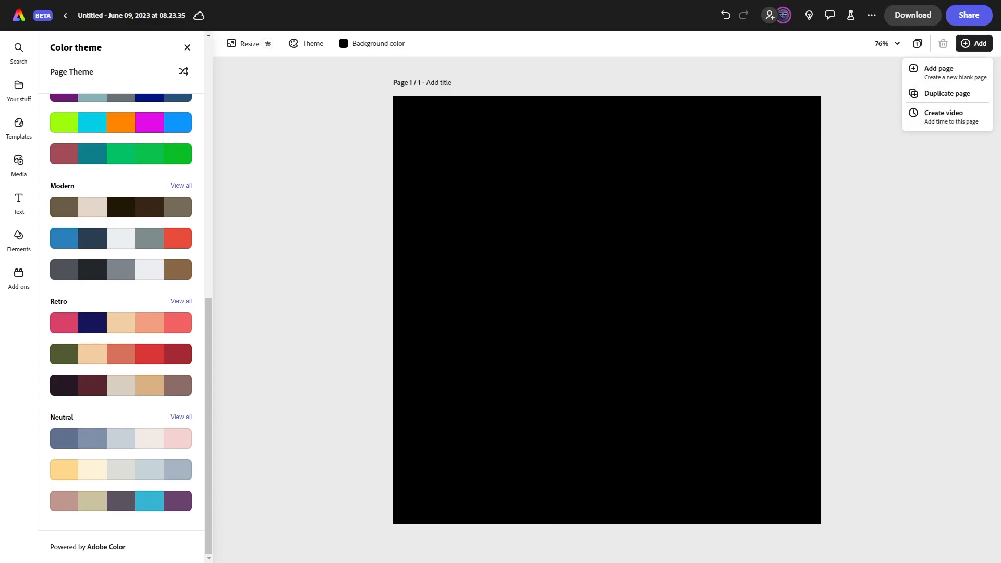
left_click(944, 115)
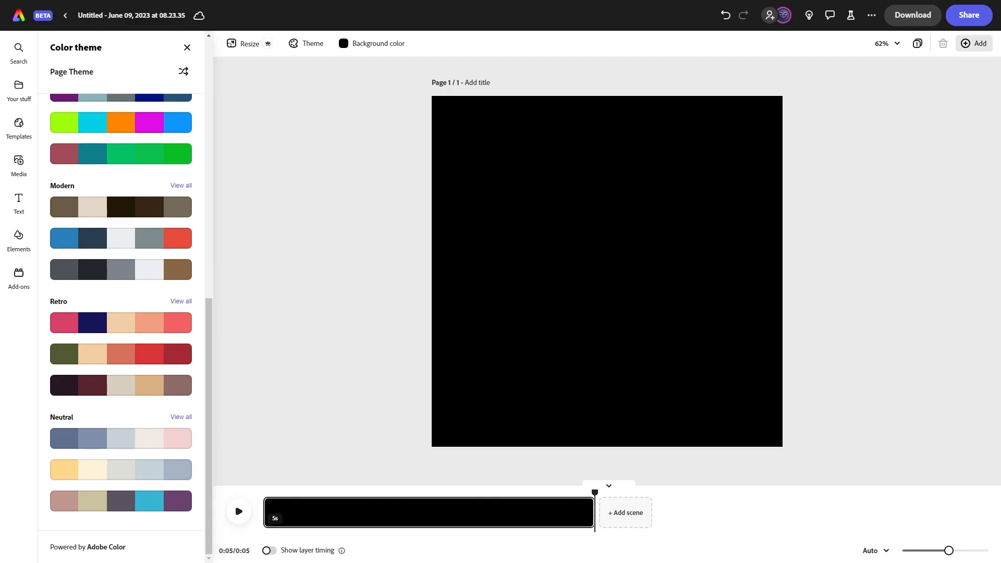
left_click(975, 43)
left_click(918, 71)
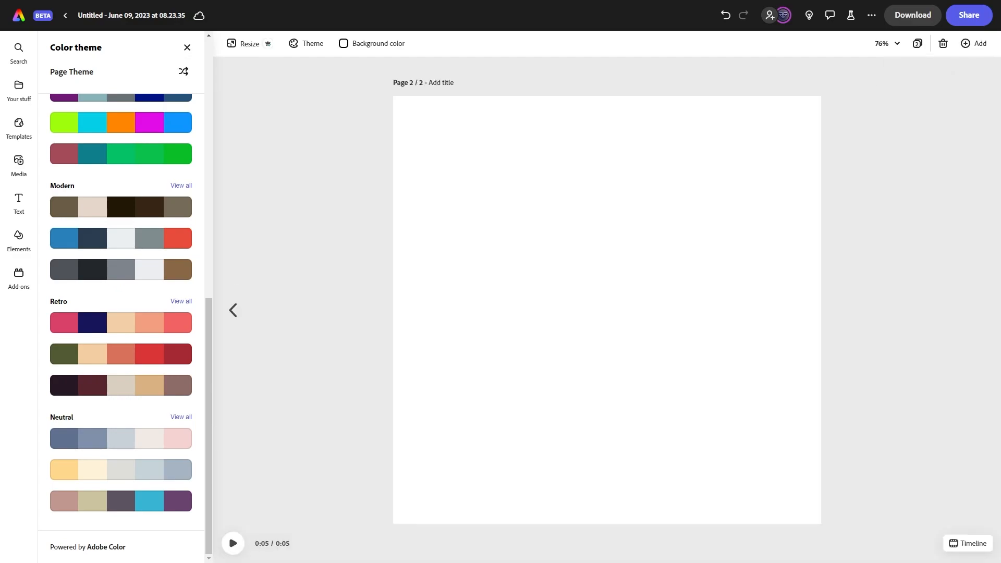
Add a text box reading jhxu to the second page.
left_click(19, 160)
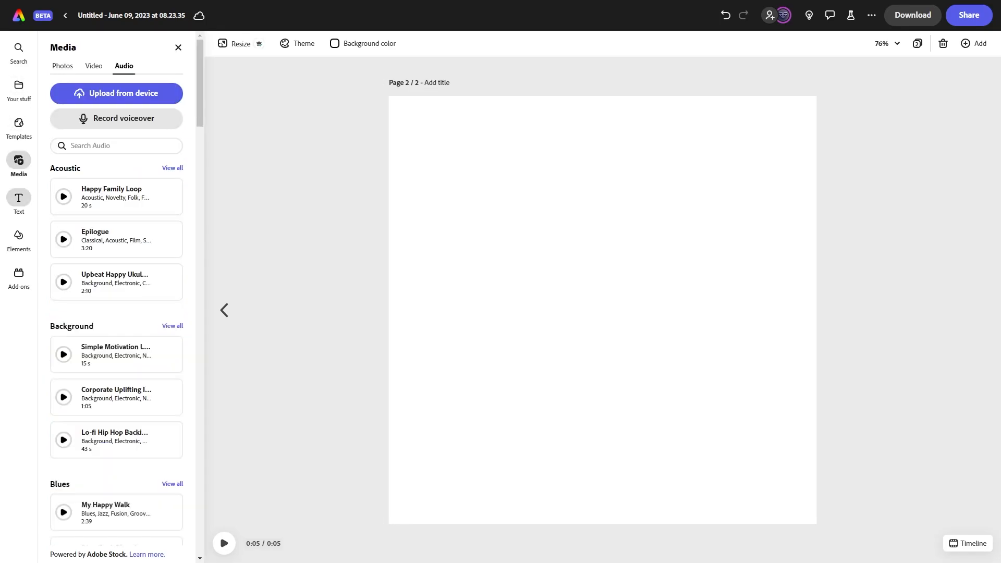
left_click(19, 198)
left_click(116, 85)
type("jhxu")
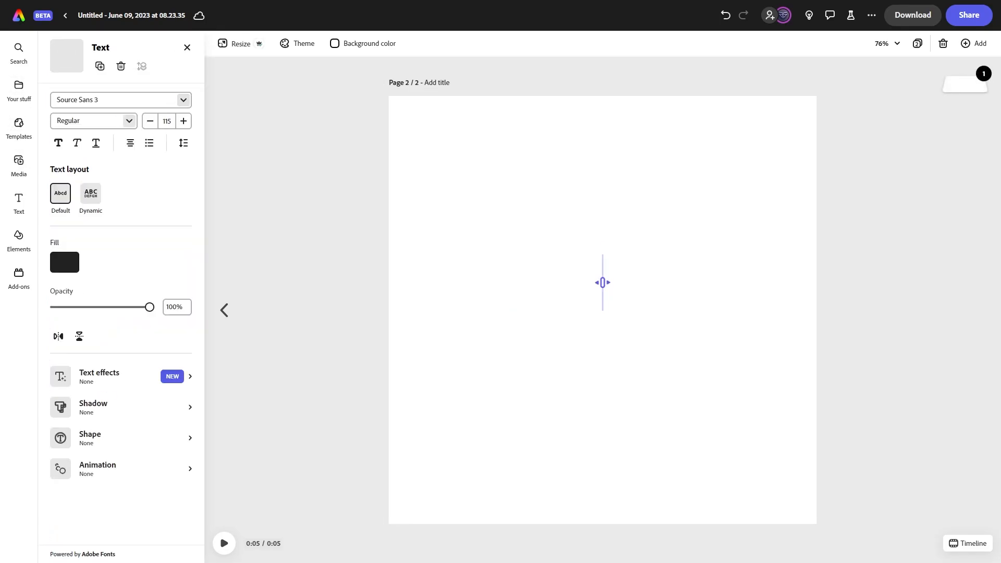
Open the font list and browse the recommended fonts for the text.
left_click(120, 100)
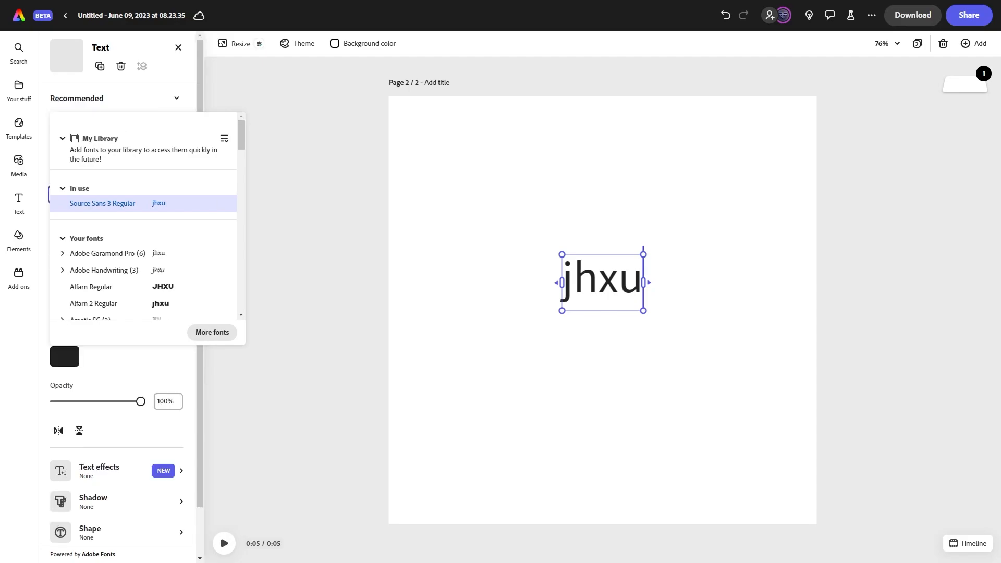
scroll(144, 224, "down", 3)
left_click(92, 129)
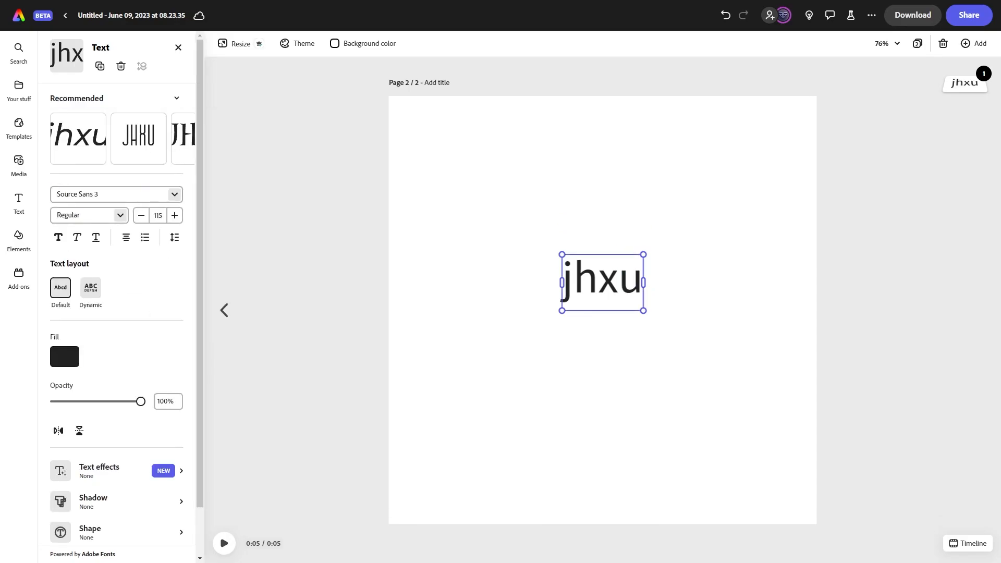
Switch the text layout to Dynamic and back to Default, and step the font size down and up.
left_click(90, 287)
left_click(61, 288)
left_click(142, 216)
left_click(175, 215)
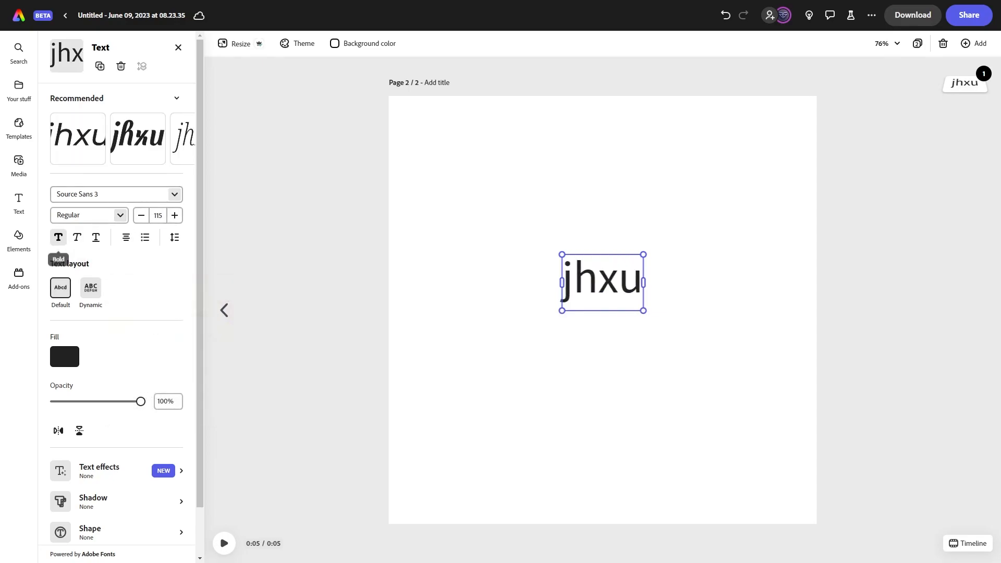
Open the spacing options, adjust the letter spacing, and reset it to 0.
left_click(175, 238)
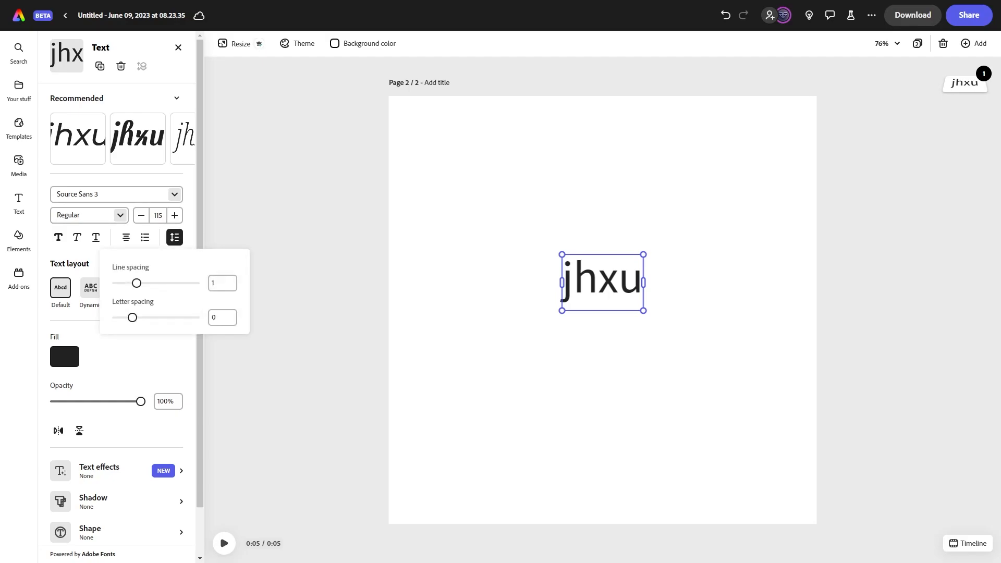
left_click(174, 237)
left_click(175, 237)
mouse_move(133, 317)
left_mouse_down()
mouse_move(116, 318)
mouse_move(196, 318)
mouse_move(139, 318)
left_mouse_up()
double_click(223, 317)
type("0")
Open and close the text fill color picker.
left_click(64, 356)
left_click(65, 356)
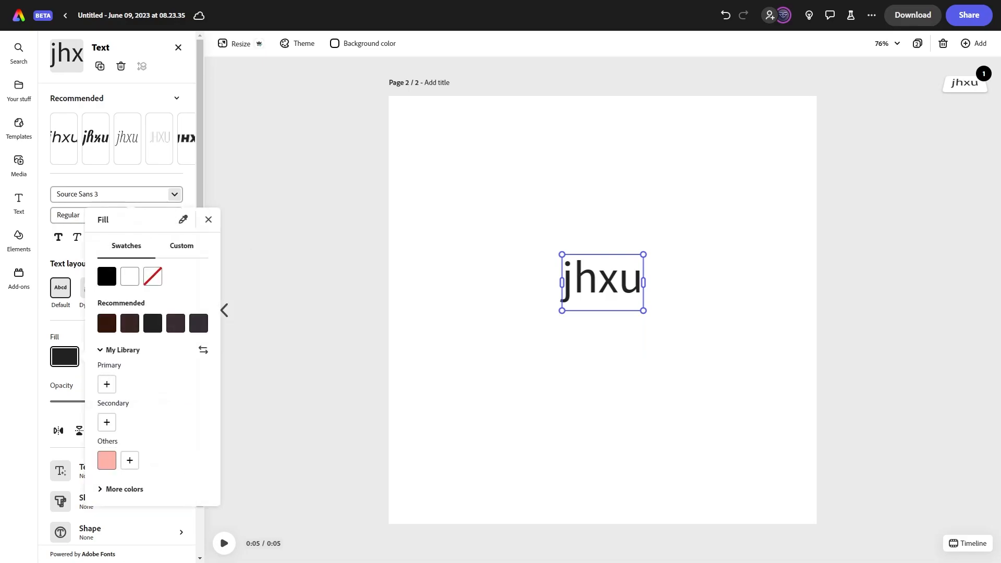
left_click(64, 357)
Flip the text horizontally and flip it back.
scroll(65, 357, "down", 1)
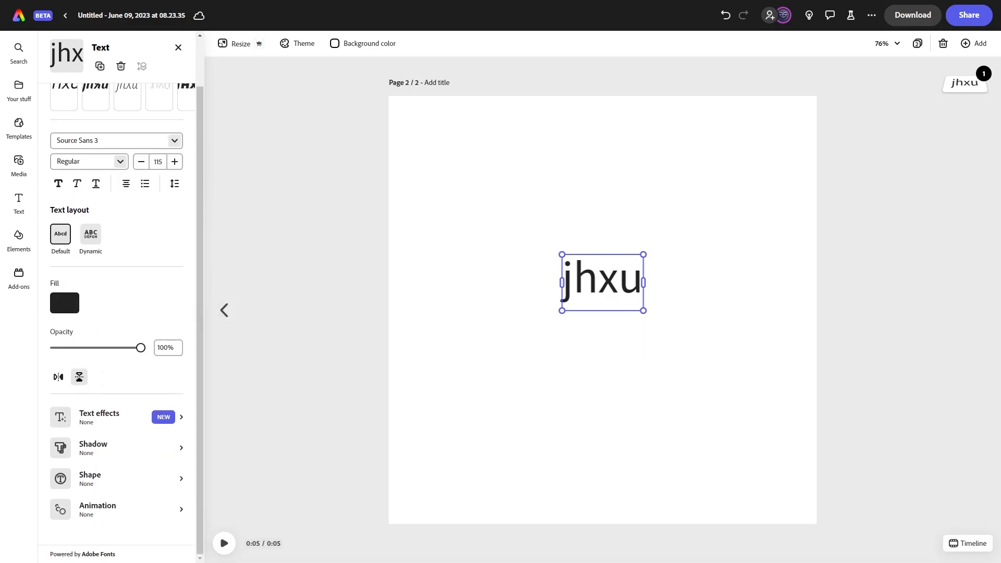
left_click(59, 377)
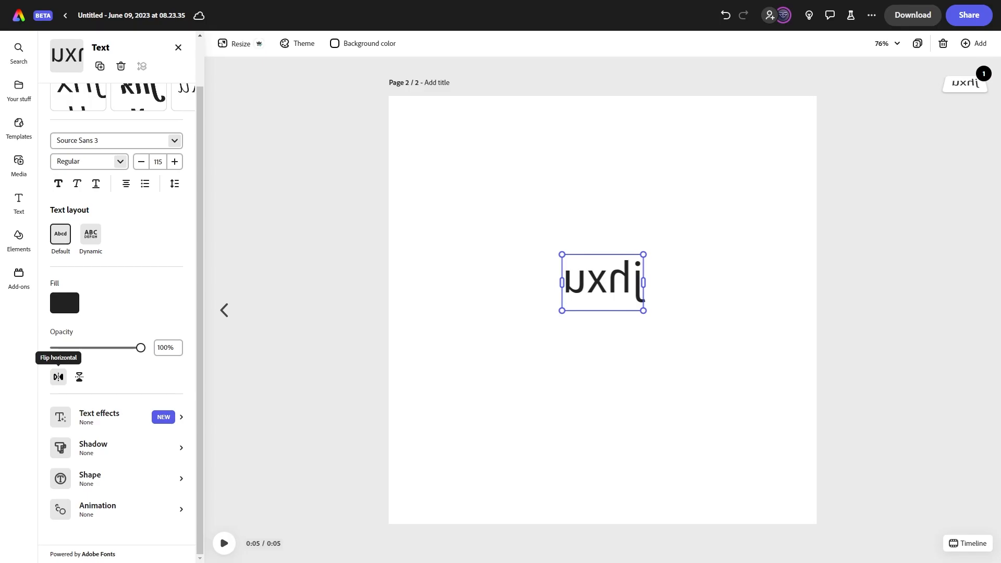
left_click(59, 377)
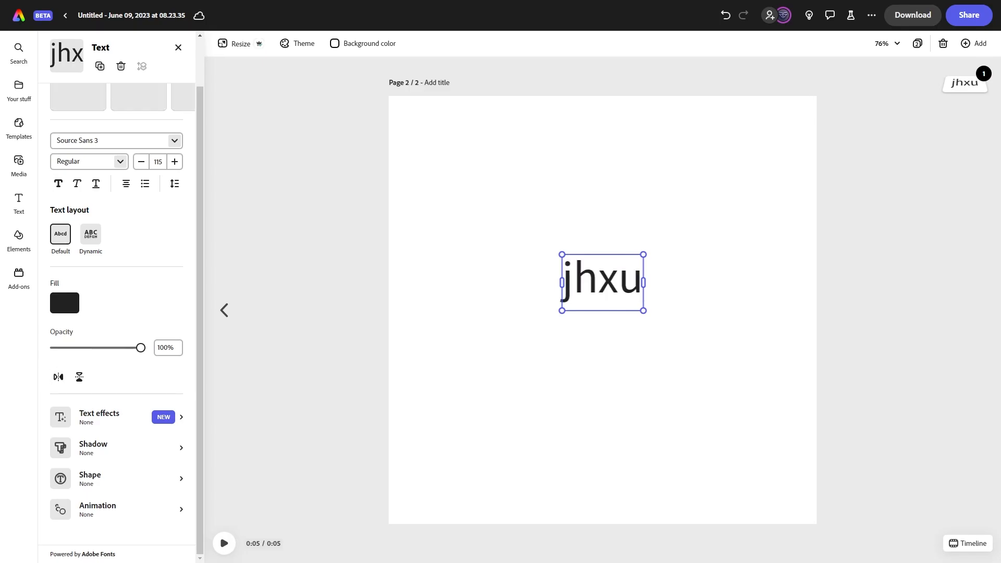
Try the Blue & gold marble text effect on the text.
left_click(99, 417)
left_click(578, 394)
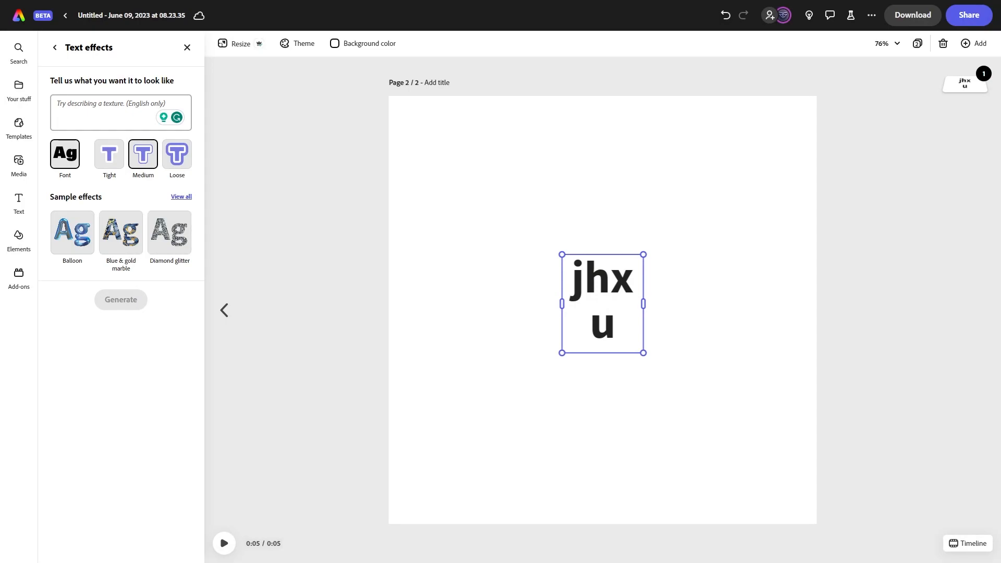
left_click(121, 233)
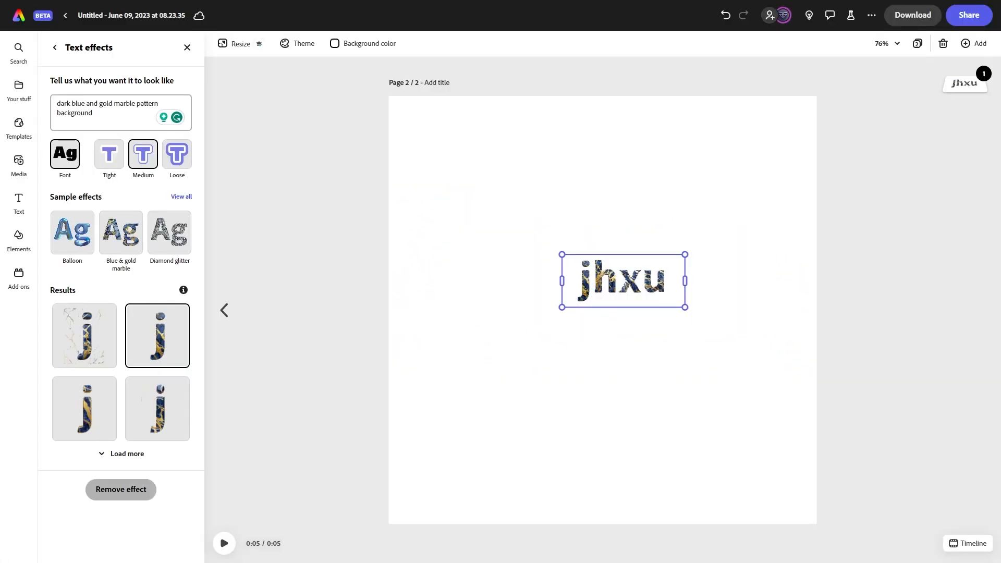
left_click(121, 490)
left_click(187, 47)
Apply a Custom shadow to the text after previewing the Hazy, Strong, Halo, Glow, Lift, Classic and Smooth presets.
scroll(120, 443, "down", 1)
left_click(105, 447)
left_click(121, 220)
left_click(70, 220)
left_click(171, 160)
left_click(121, 160)
left_click(71, 160)
left_click(121, 100)
left_click(171, 99)
left_click(171, 220)
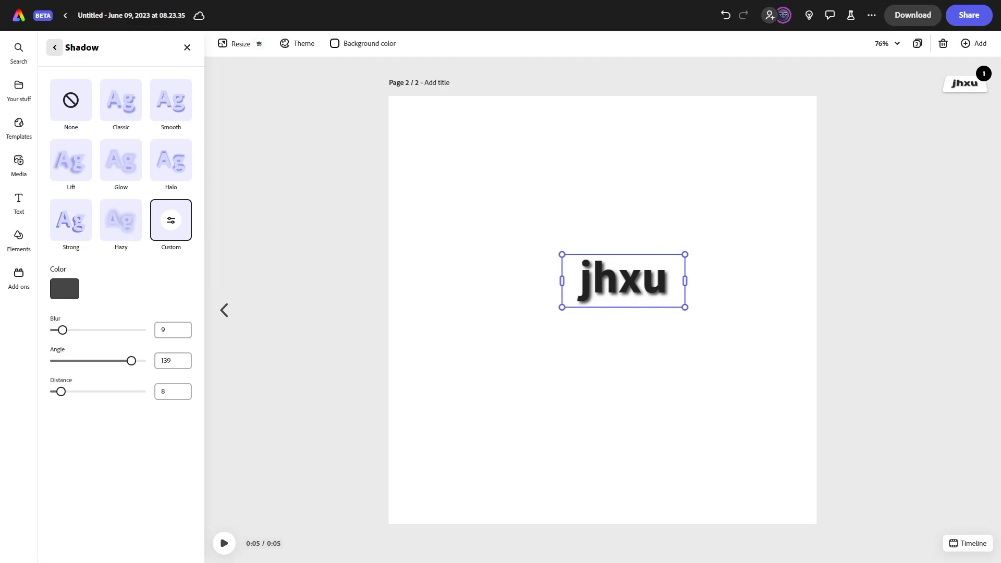
Reopen the text's Shadow settings and return to the text properties.
left_click(55, 48)
scroll(104, 334, "down", 1)
left_click(105, 447)
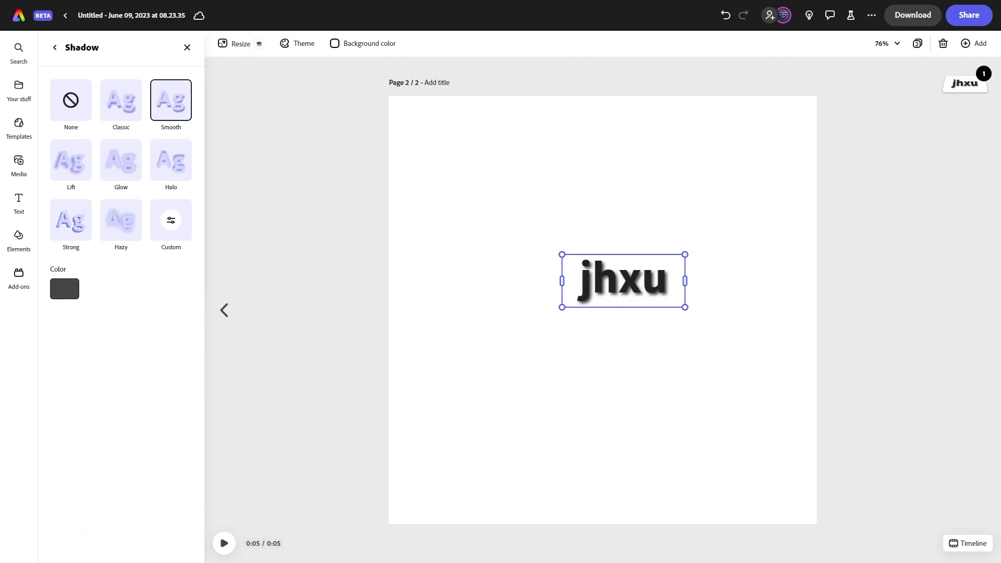
left_click(55, 48)
scroll(104, 334, "down", 1)
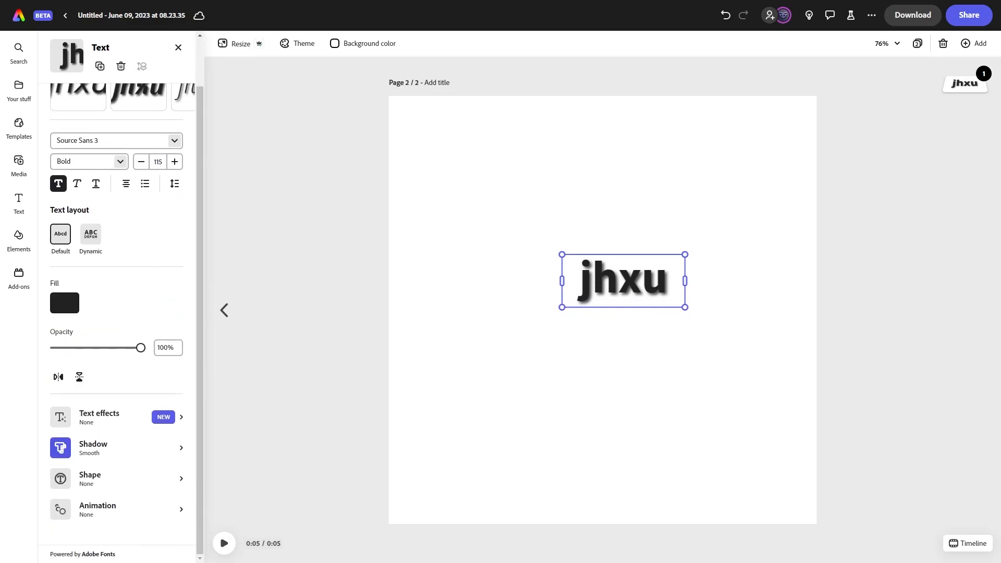
Browse all sample text effects, then open the text's Animation options to view the In animations.
left_click(104, 416)
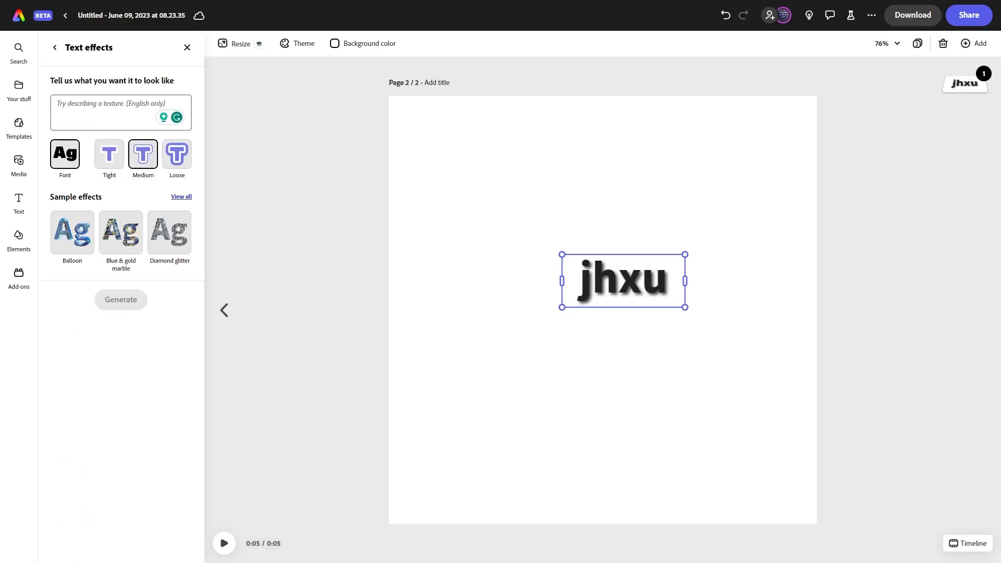
left_click(181, 196)
left_click(55, 47)
left_click(55, 48)
scroll(104, 334, "down", 1)
left_click(104, 507)
left_click(75, 98)
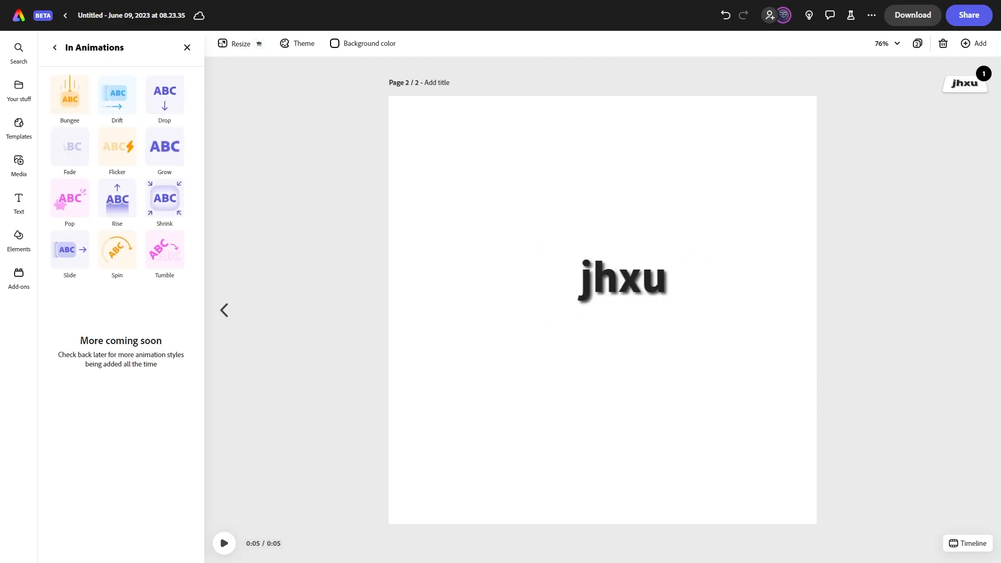
Browse the Text, Elements and Add-ons panels and scroll through the available add-ons.
left_click(19, 202)
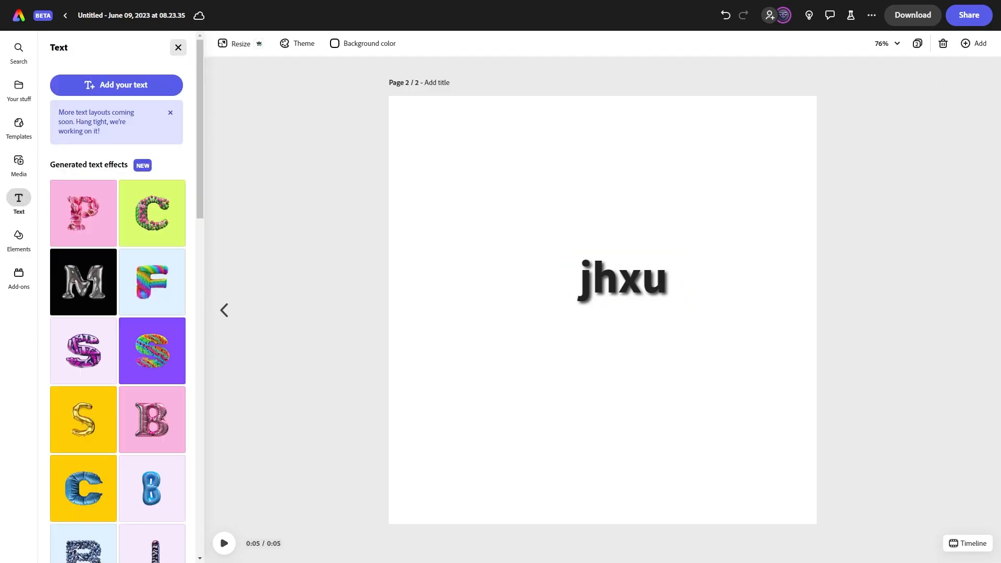
left_click(19, 239)
scroll(123, 313, "down", 2)
left_click(18, 277)
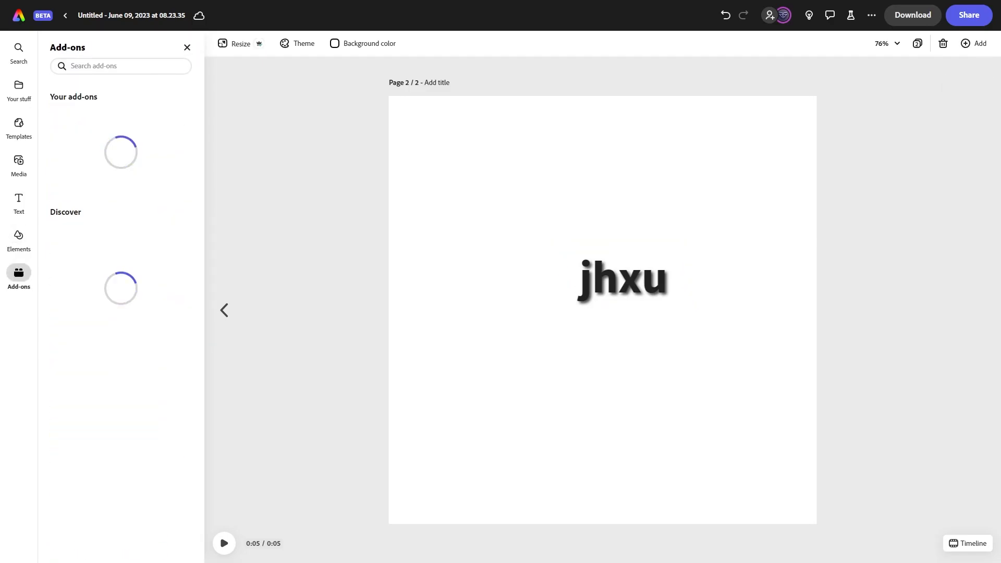
scroll(120, 149, "down", 5)
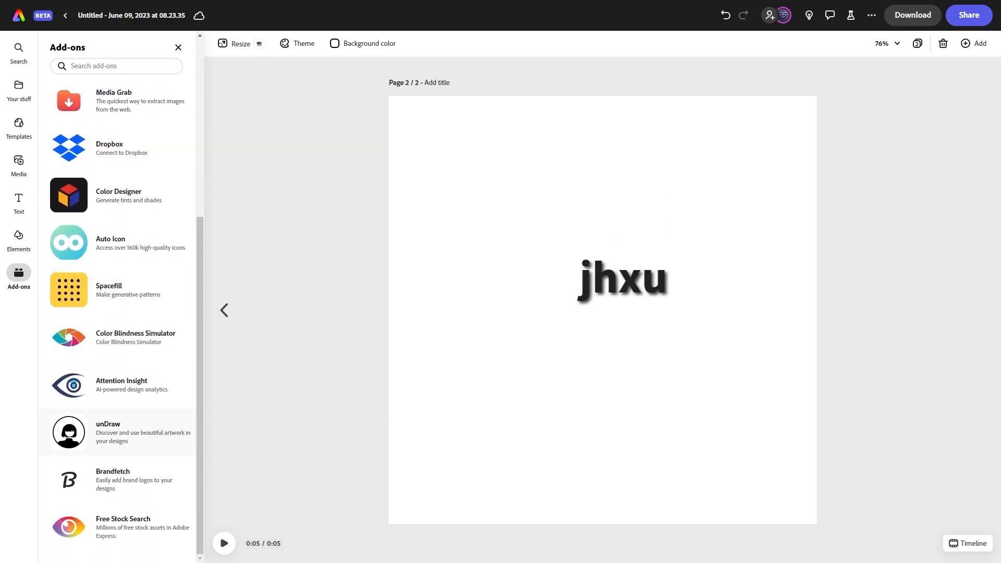
scroll(120, 383, "up", 5)
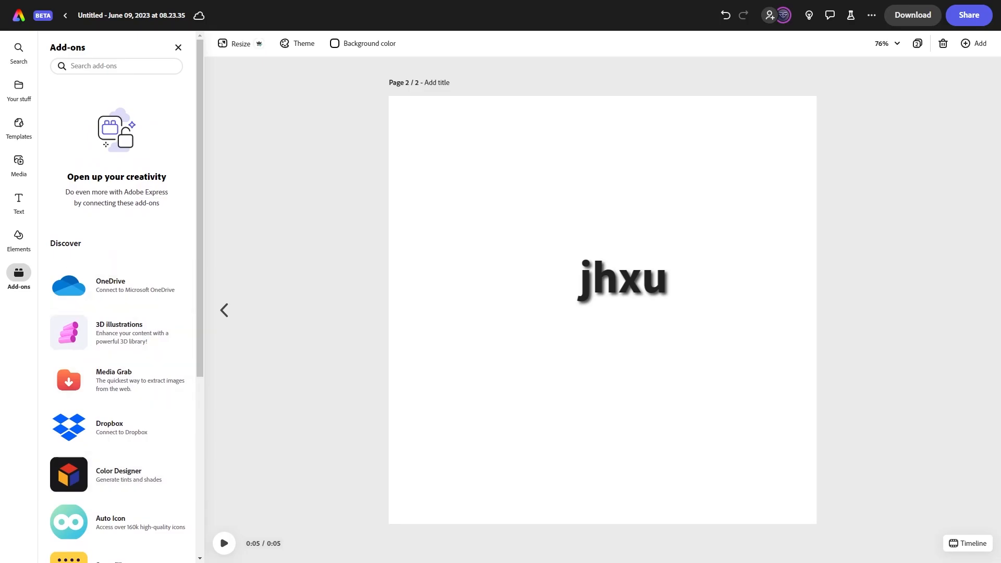
left_click(19, 239)
scroll(125, 285, "down", 2)
scroll(126, 284, "up", 2)
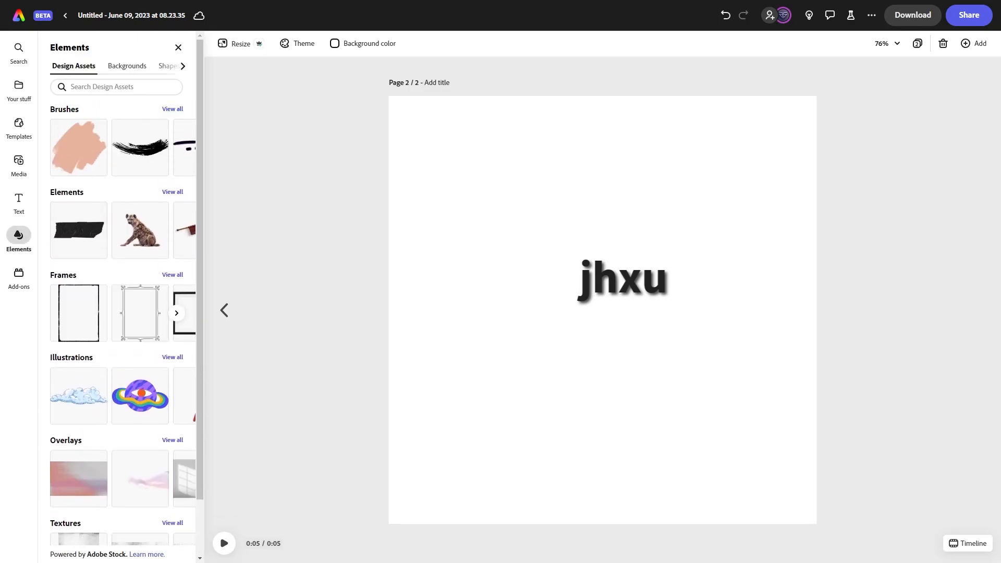
Open the OneDrive add-on from the Add-ons panel.
left_click(19, 277)
left_click(115, 286)
left_click(117, 505)
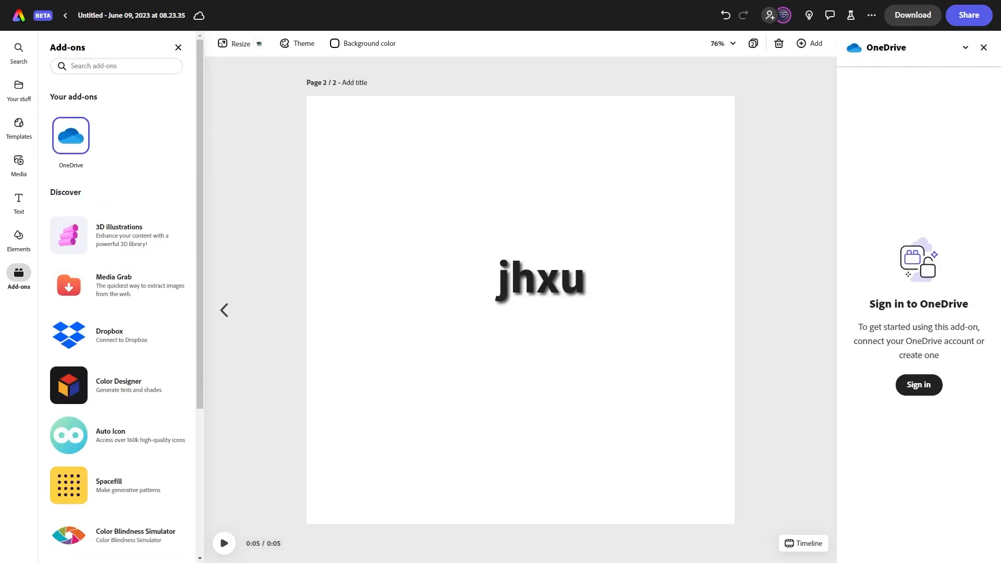
scroll(120, 334, "down", 4)
scroll(120, 334, "up", 3)
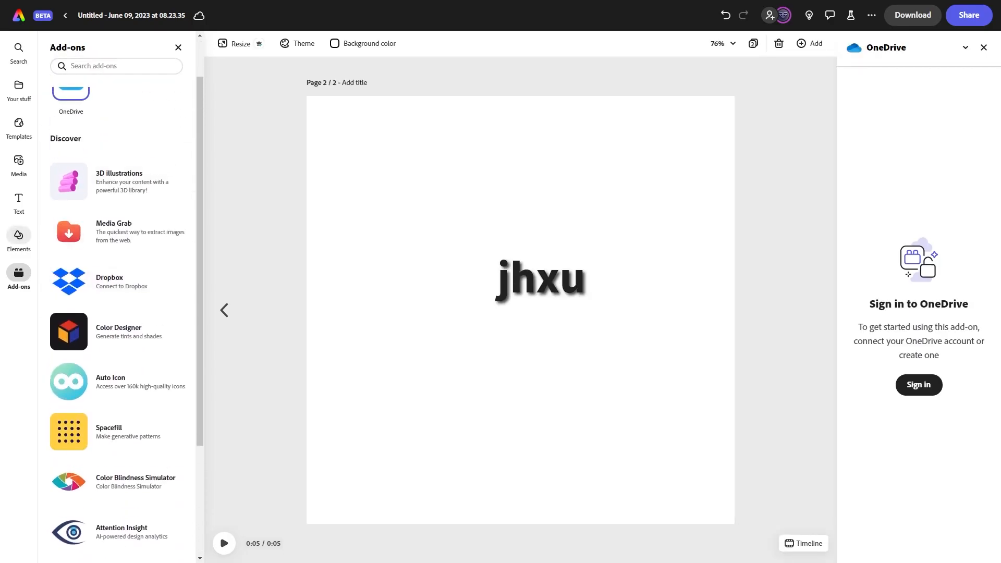
left_click(19, 239)
left_click(18, 202)
left_click(19, 164)
left_click(19, 201)
Select the jhxu text and open and close its fill color picker.
left_click(541, 280)
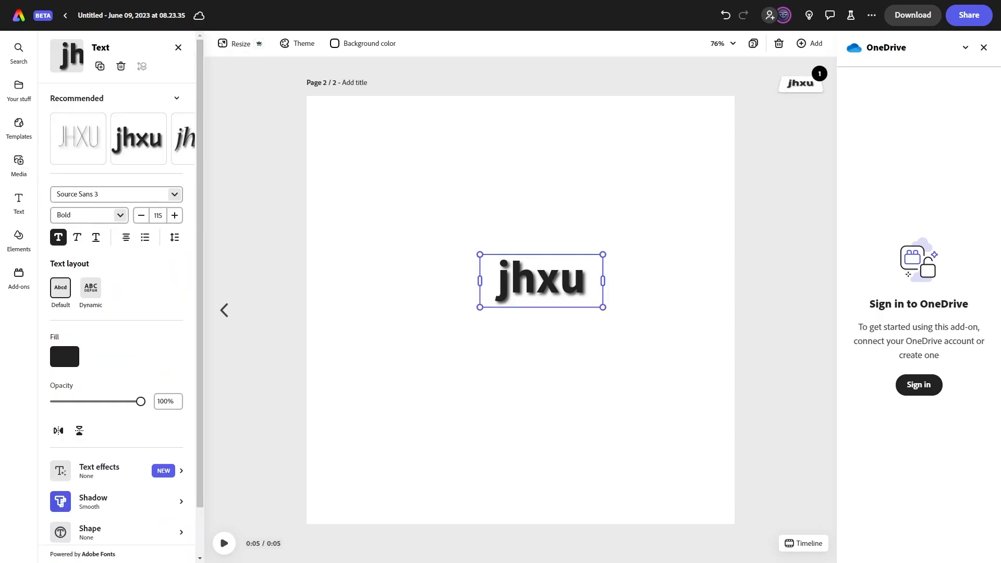
left_click(65, 356)
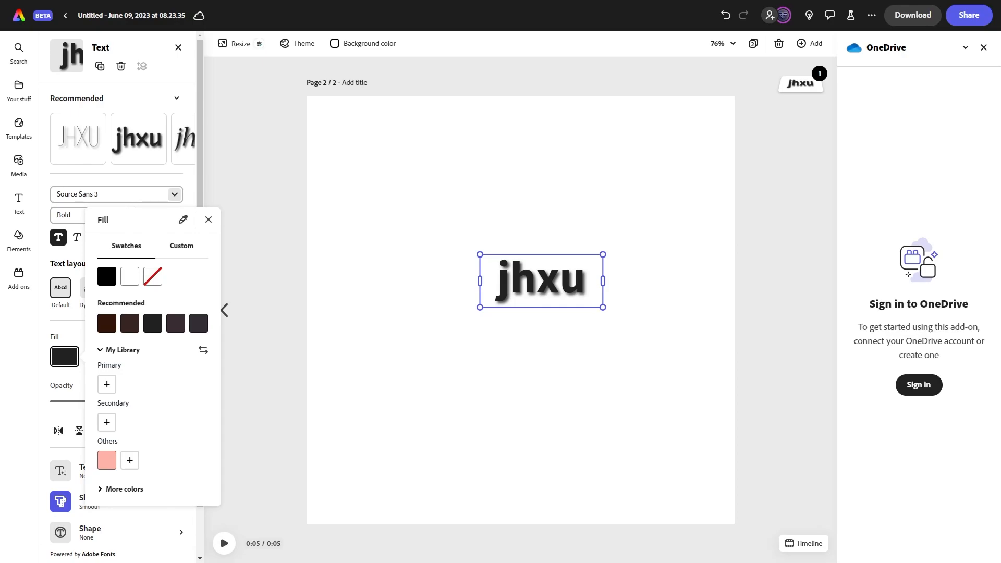
left_click(65, 357)
Try a highlight shape behind the text, then set the shape back to None.
scroll(104, 385, "down", 2)
left_click(104, 478)
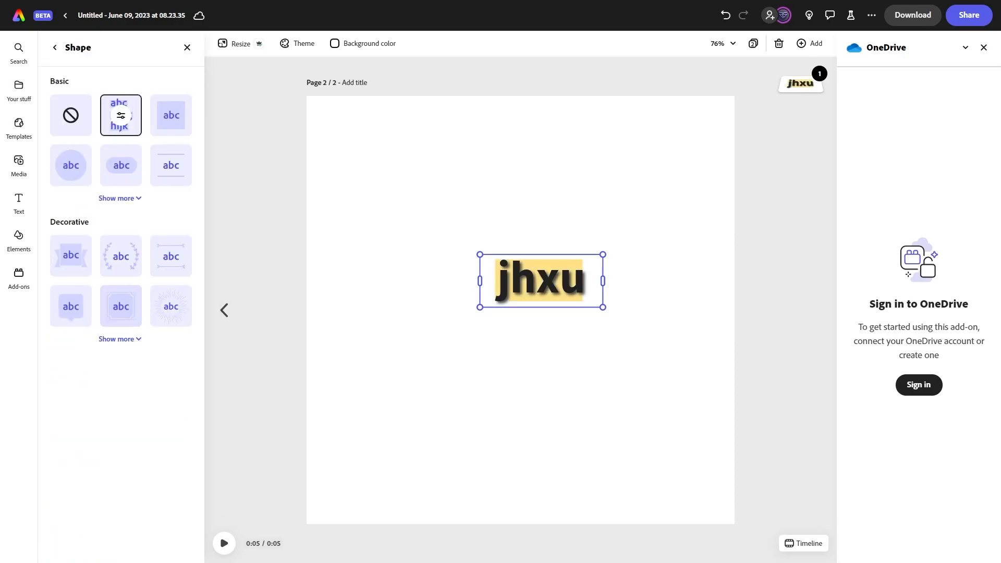
left_click(71, 115)
left_click(55, 48)
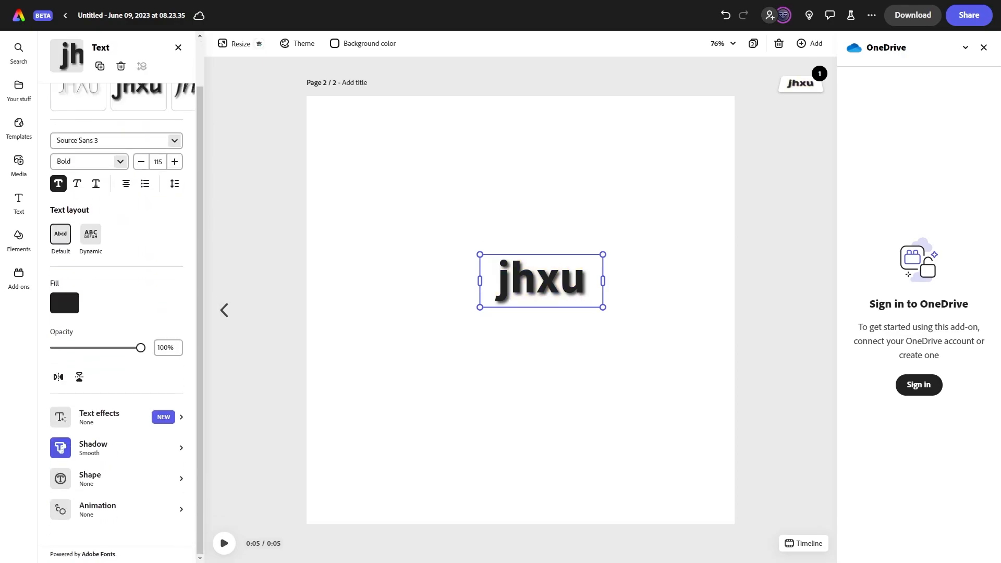
Generate an 'outline' text effect for the text, then remove the effect.
left_click(99, 418)
type("outline")
left_click(121, 300)
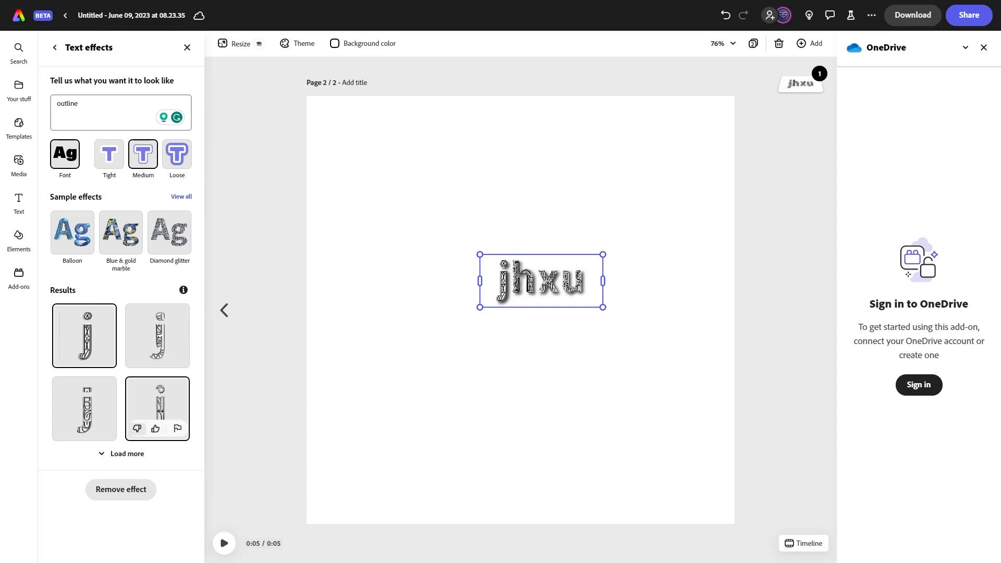
left_click(121, 489)
left_click(187, 48)
scroll(116, 313, "down", 1)
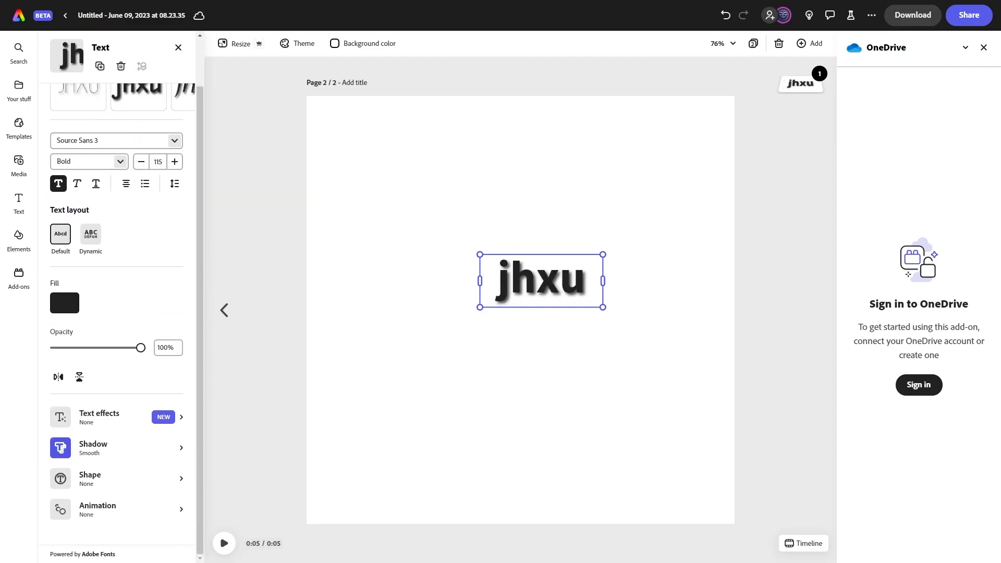
left_click(117, 510)
left_click(54, 48)
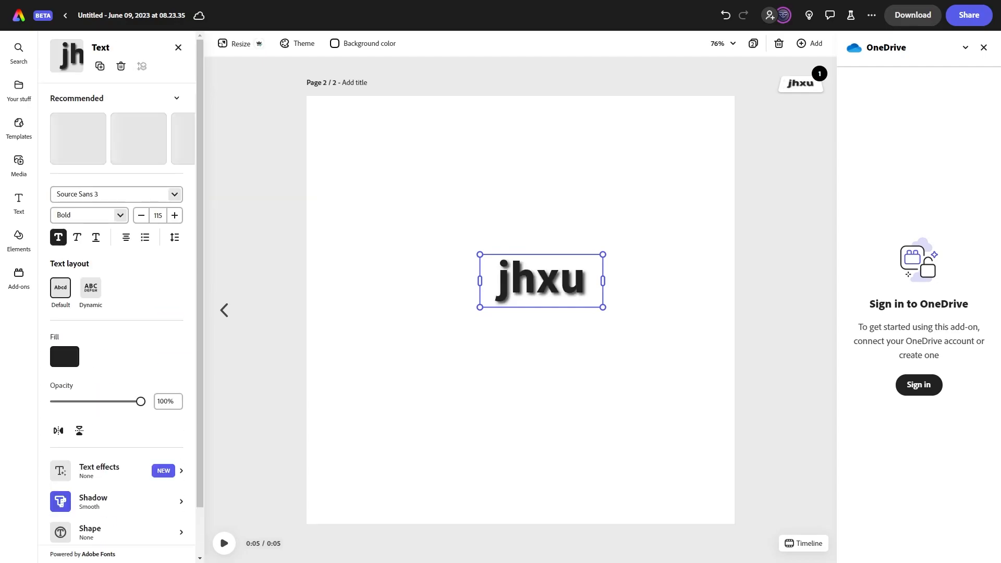
scroll(117, 313, "down", 1)
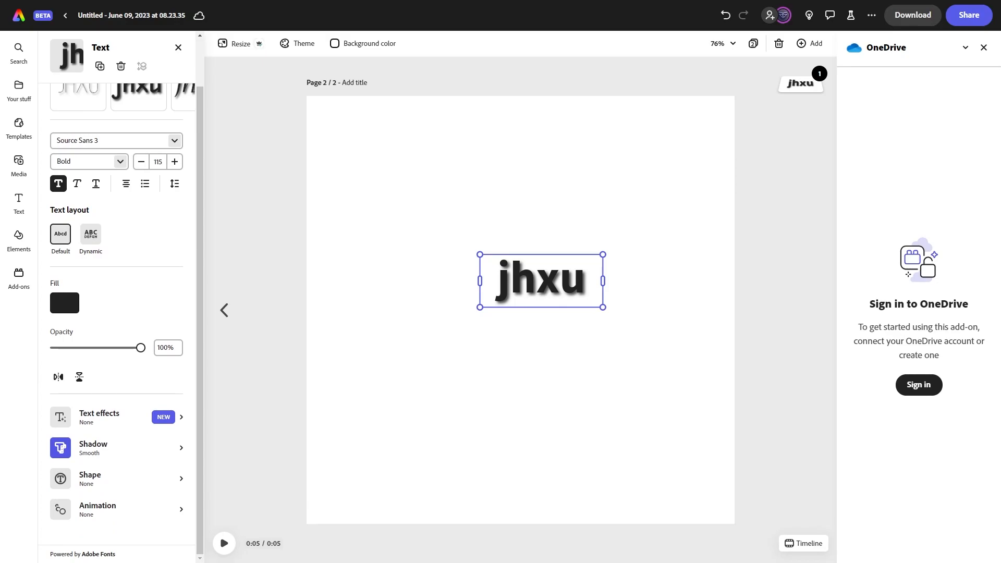
scroll(117, 313, "up", 1)
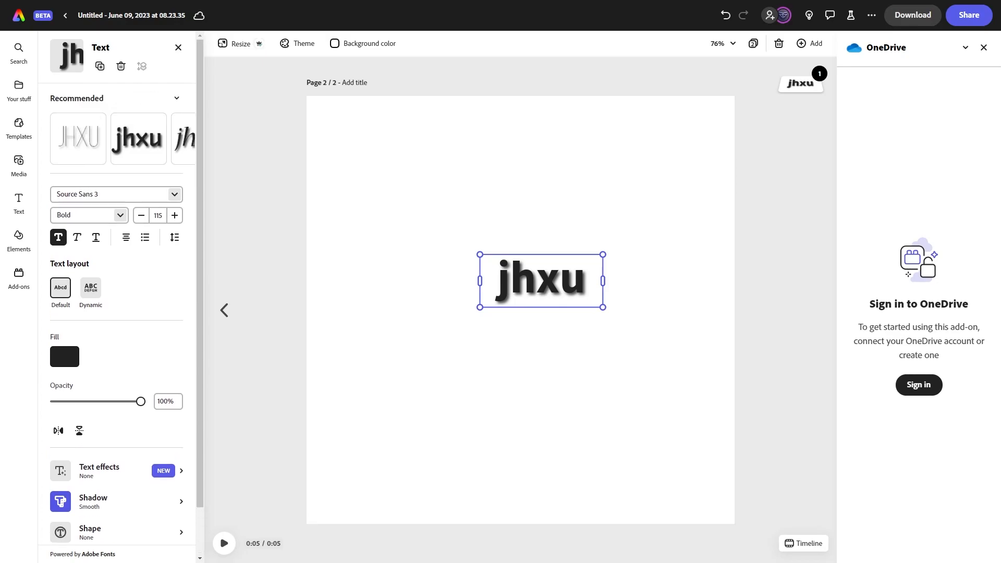
Add a pink brush stroke, the hyena image, a decorative frame and the rainbow eye illustration to the page.
left_click(19, 240)
left_click(78, 148)
left_click(558, 192)
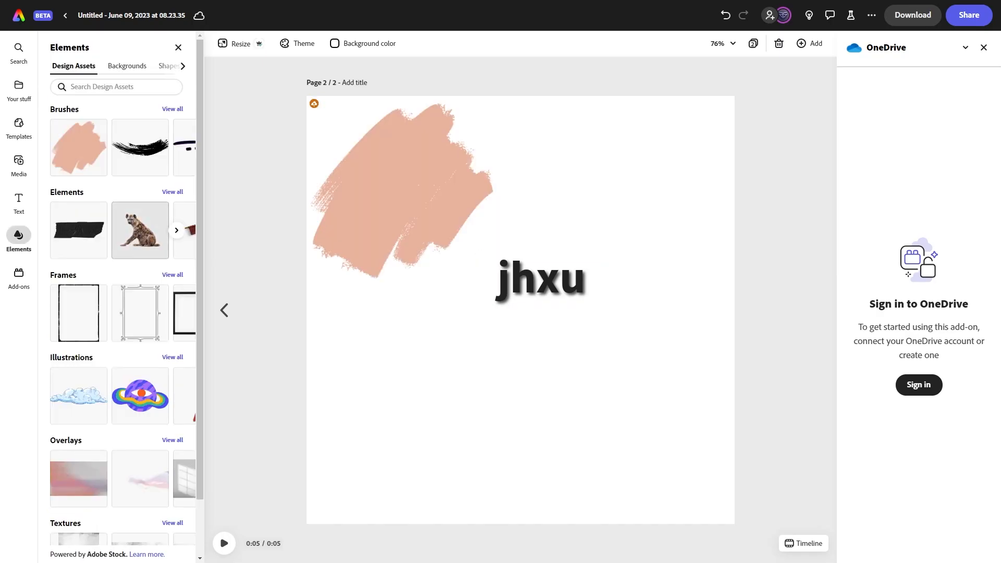
left_click(140, 230)
left_click(141, 313)
left_click(141, 396)
Move the illustration to the right of the text and the frame and hyena into the lower middle of the page.
left_click_drag(409, 157, 611, 291)
left_click_drag(375, 191, 441, 385)
left_click_drag(408, 178, 459, 353)
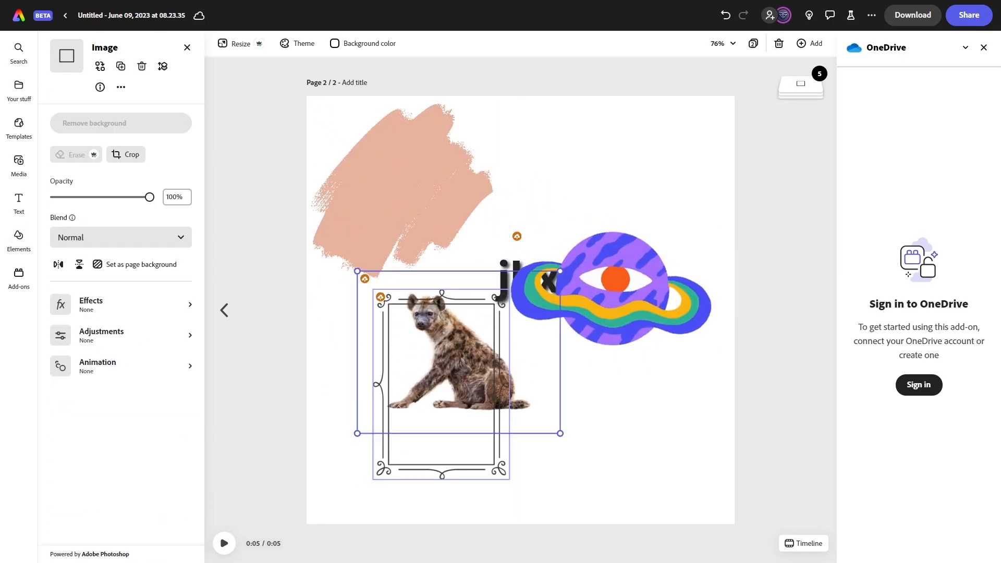
Select the frame and review its Effects, Adjustments and Blend options.
left_click(441, 443)
left_click(121, 305)
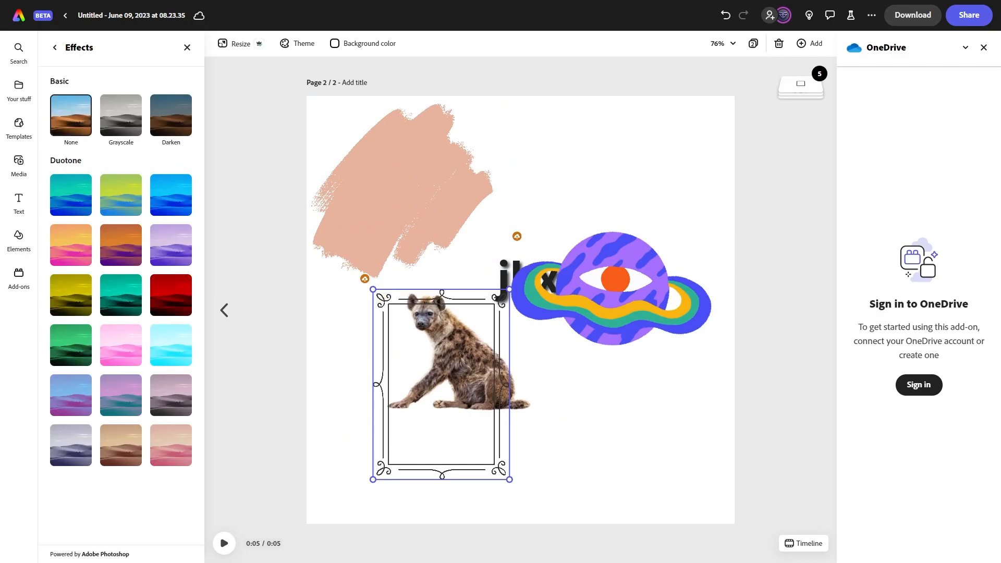
left_click(55, 48)
left_click(120, 334)
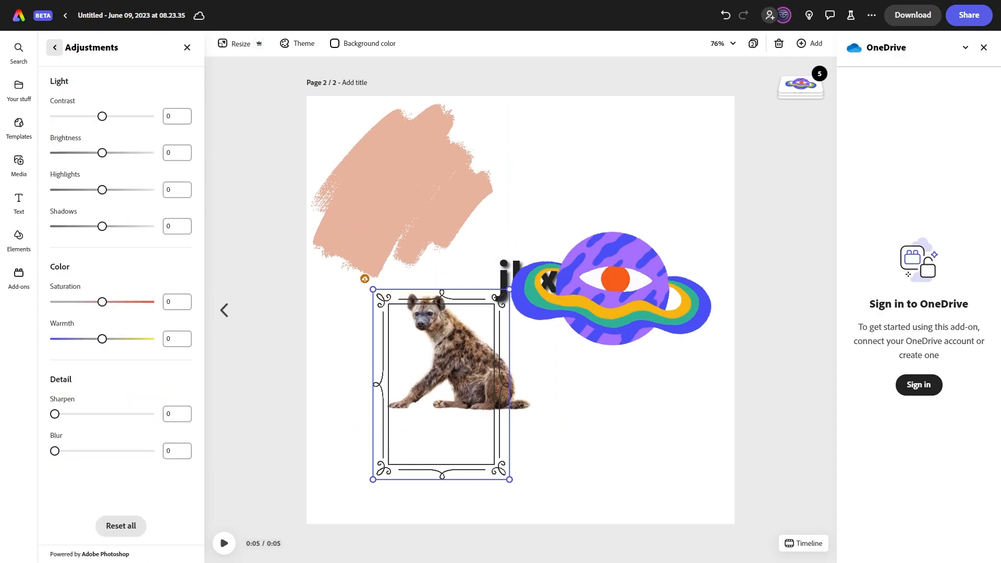
left_click(55, 47)
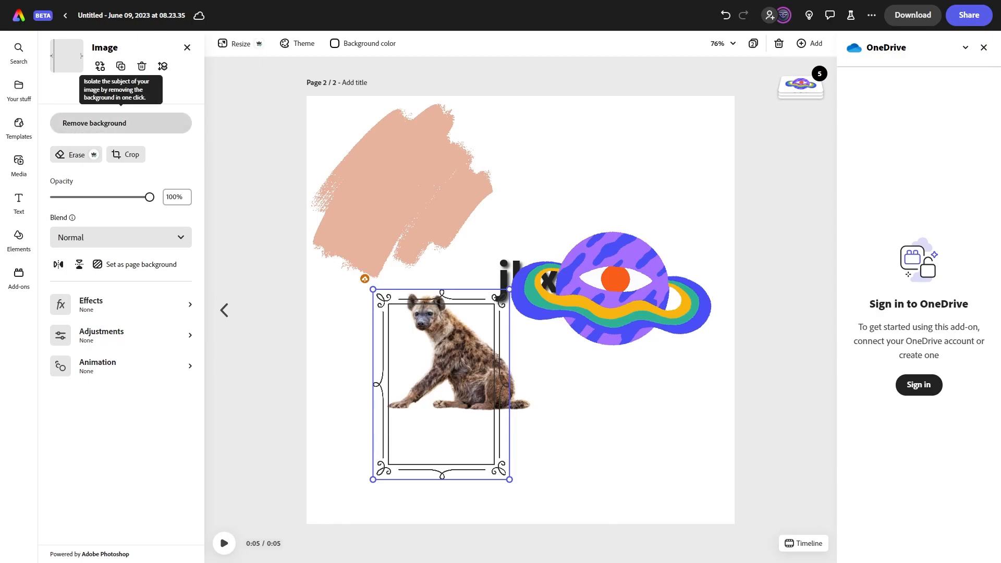
left_click(120, 237)
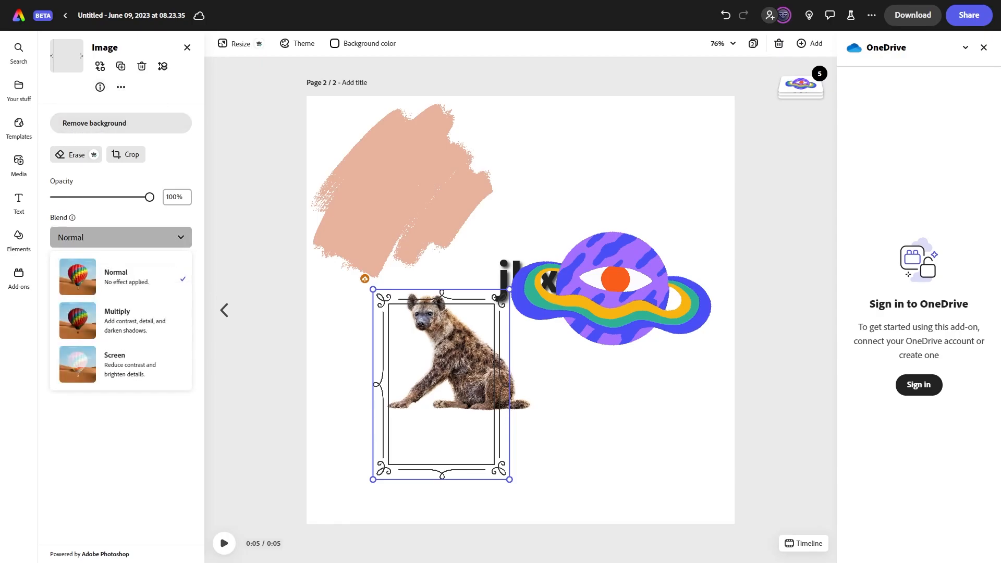
left_click(121, 237)
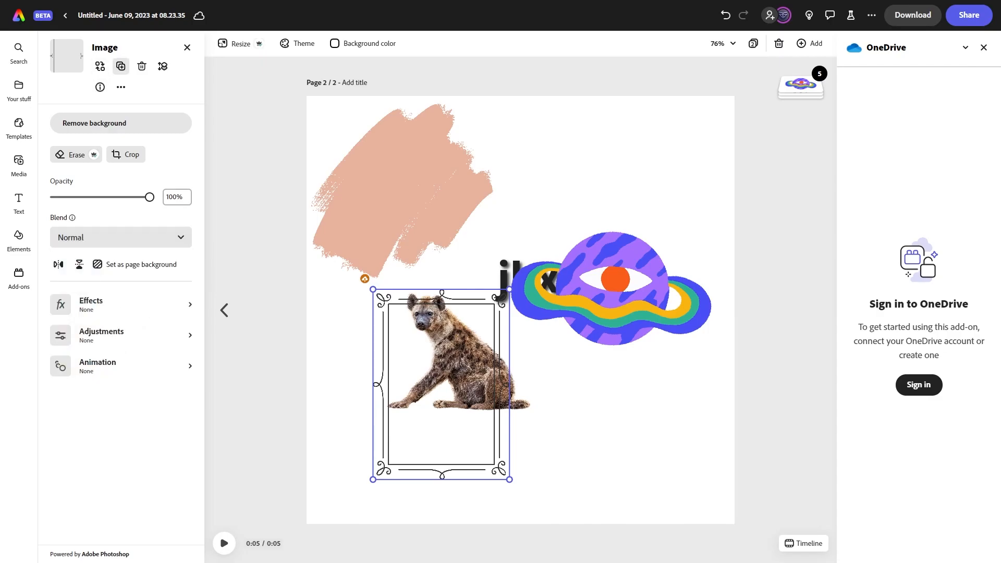
Move the frame to the back, then select the text and the illustration from the layers list.
left_click(163, 66)
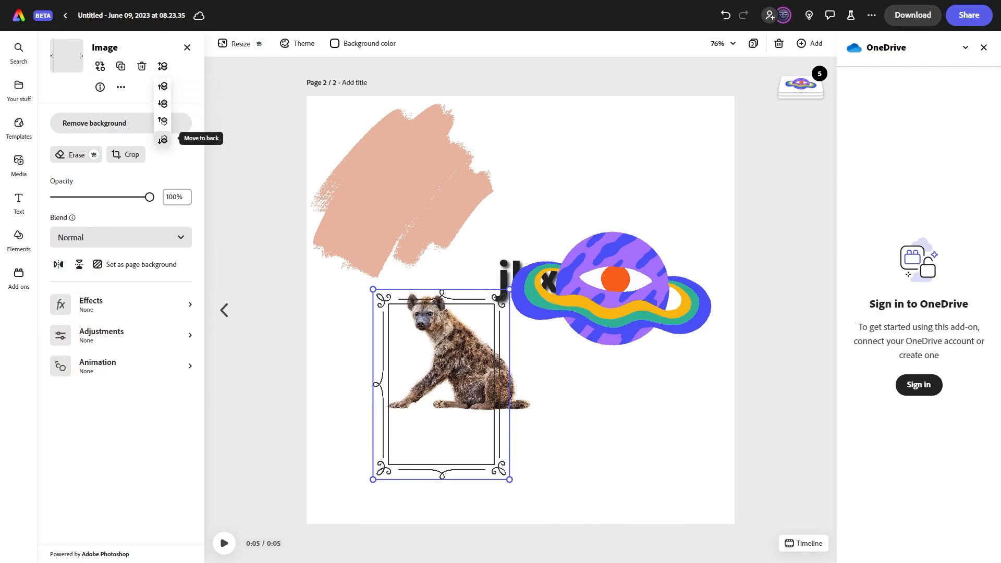
left_click(163, 140)
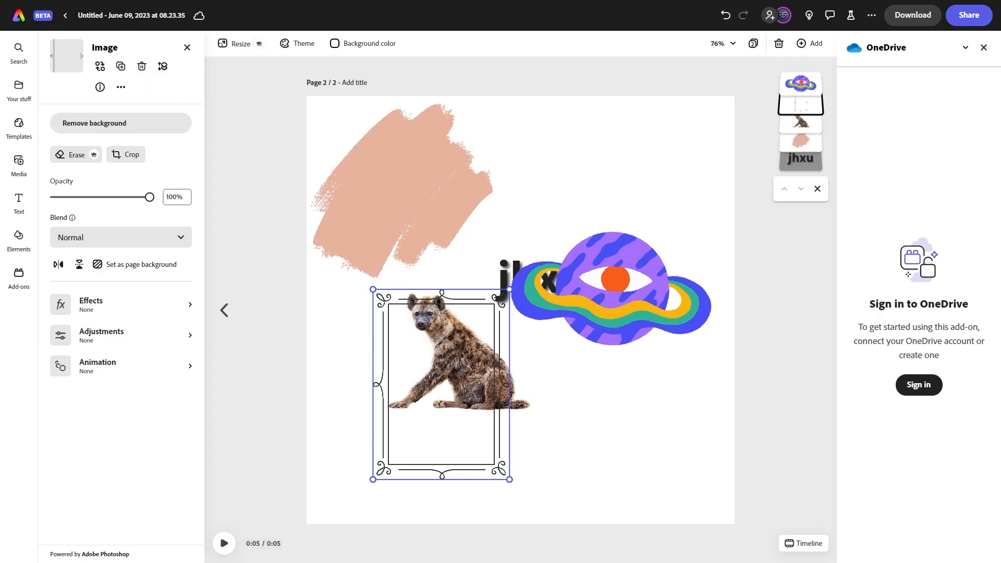
left_click(800, 160)
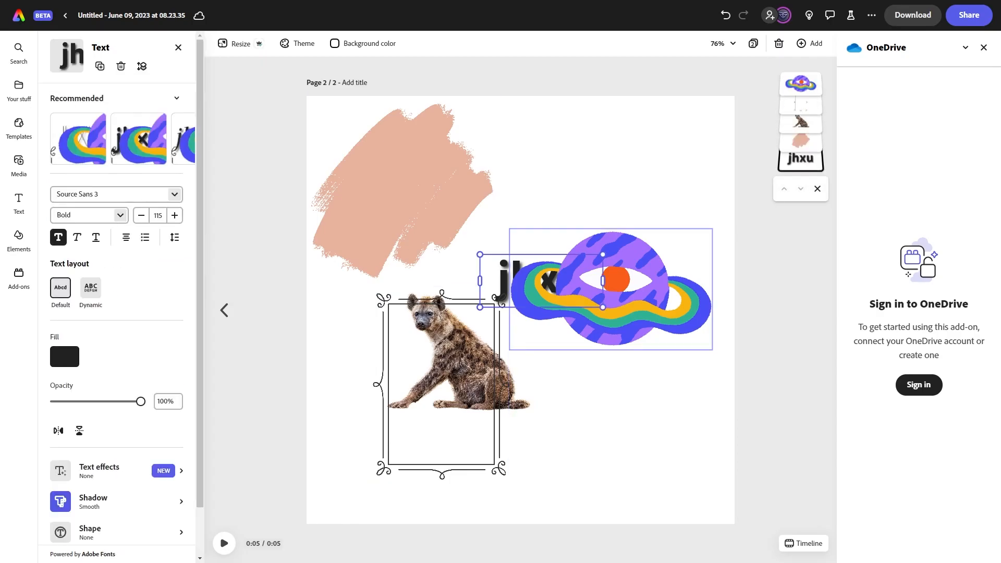
left_click(800, 85)
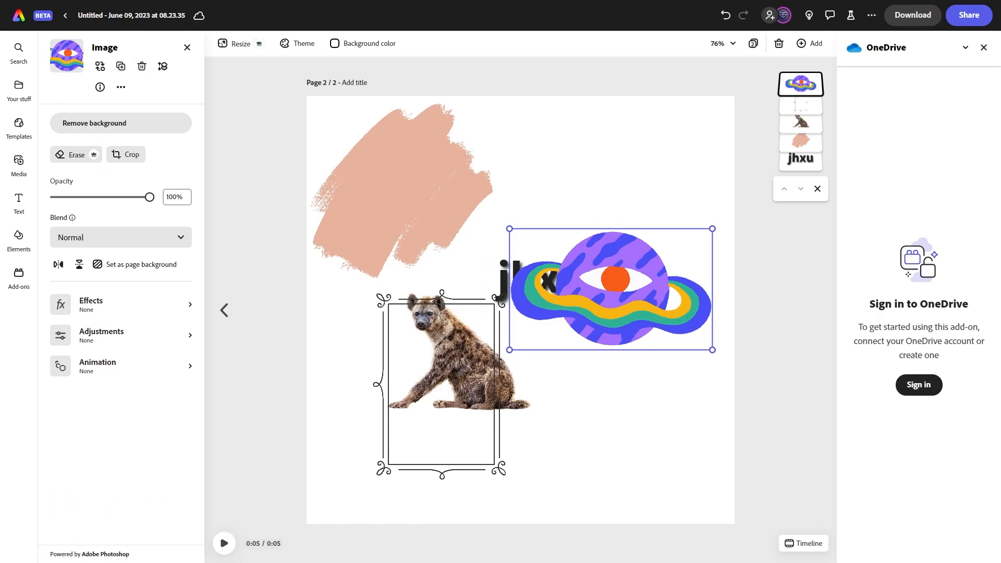
Open and close the more-options, feedback and Share file menus.
left_click(872, 15)
left_click(872, 15)
left_click(851, 15)
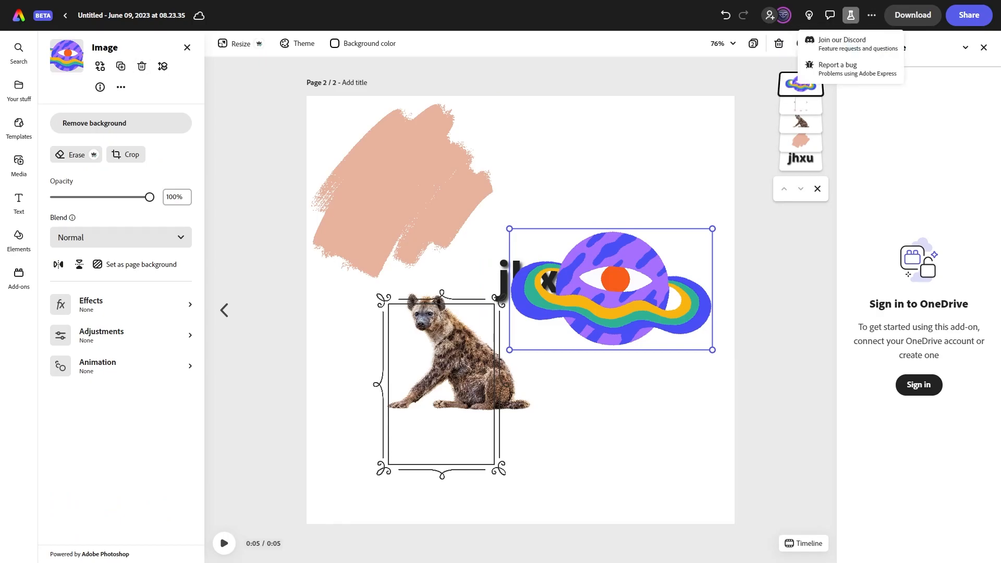
left_click(851, 15)
left_click(770, 15)
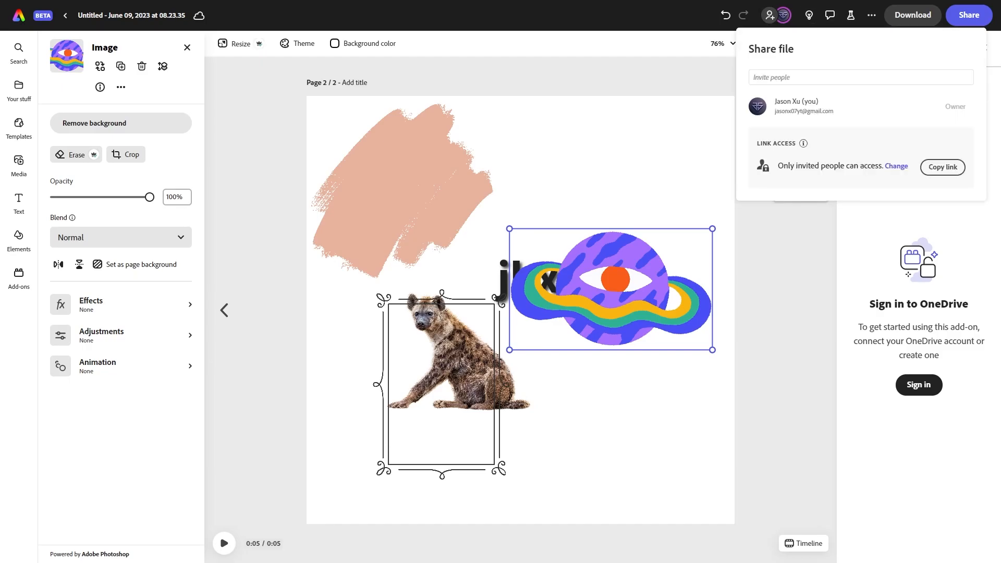
key("Escape")
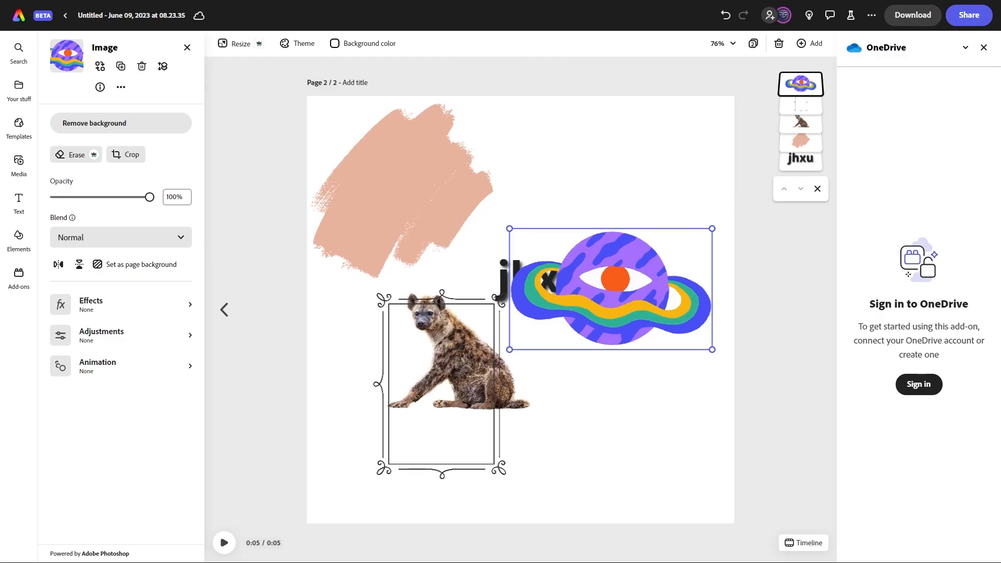